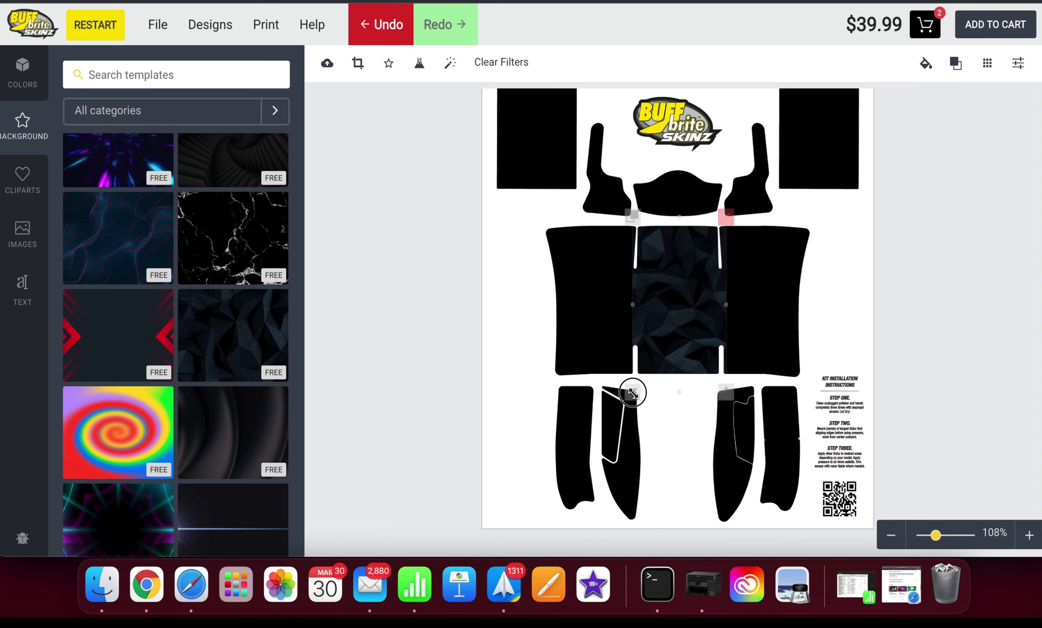
Shrink the rotated dark polygon background on the centre panel and delete it from the template
left_click(648, 244)
left_click(755, 266)
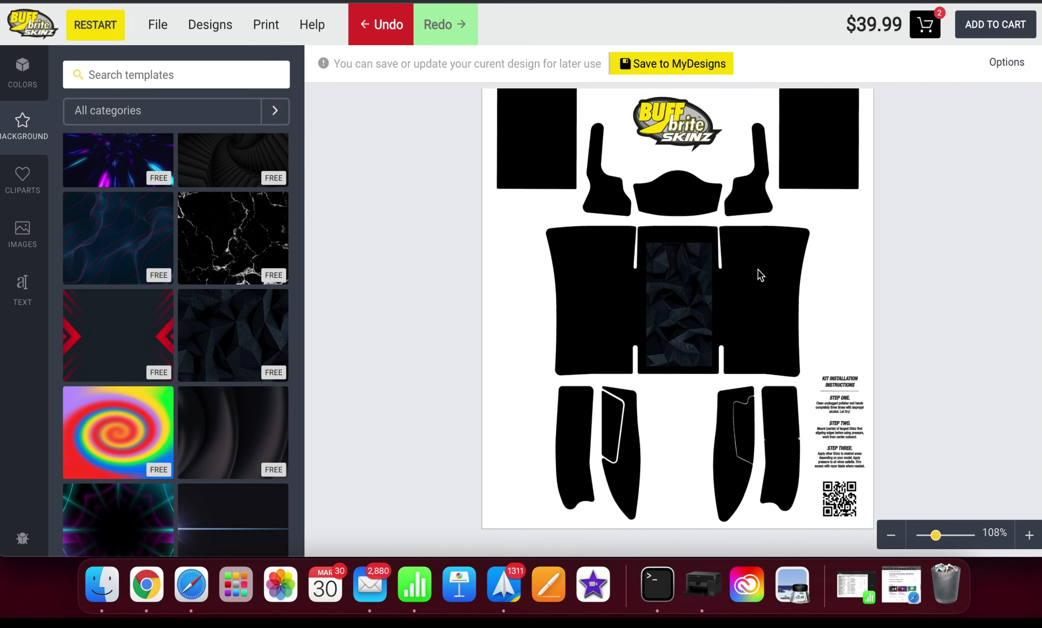
left_click(674, 297)
mouse_move(712, 367)
left_mouse_down()
mouse_move(619, 352)
mouse_move(715, 366)
left_mouse_up()
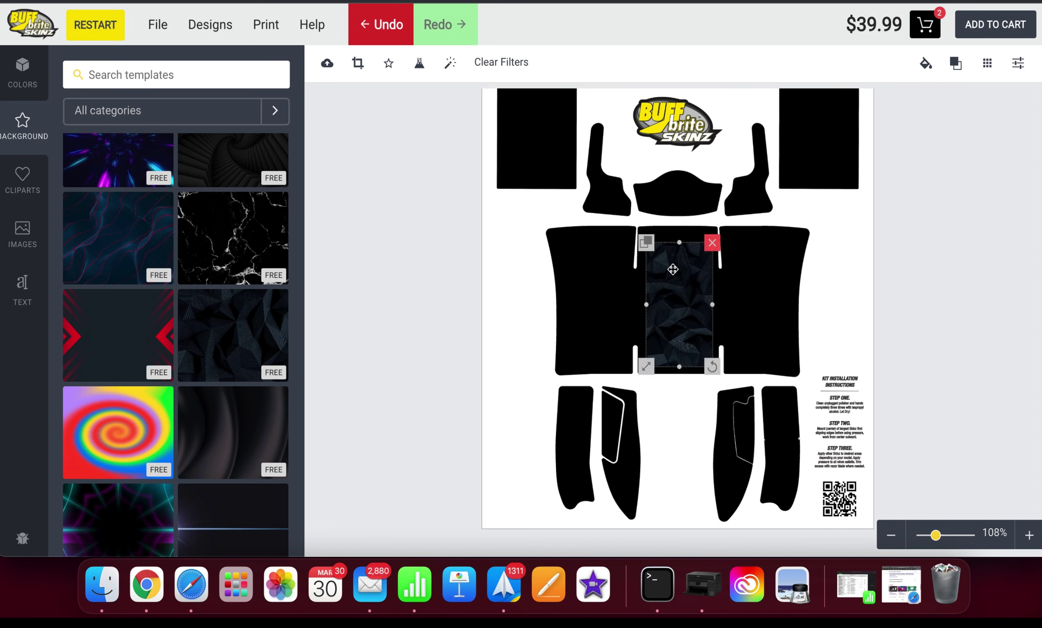
left_click_drag(649, 370, 679, 285)
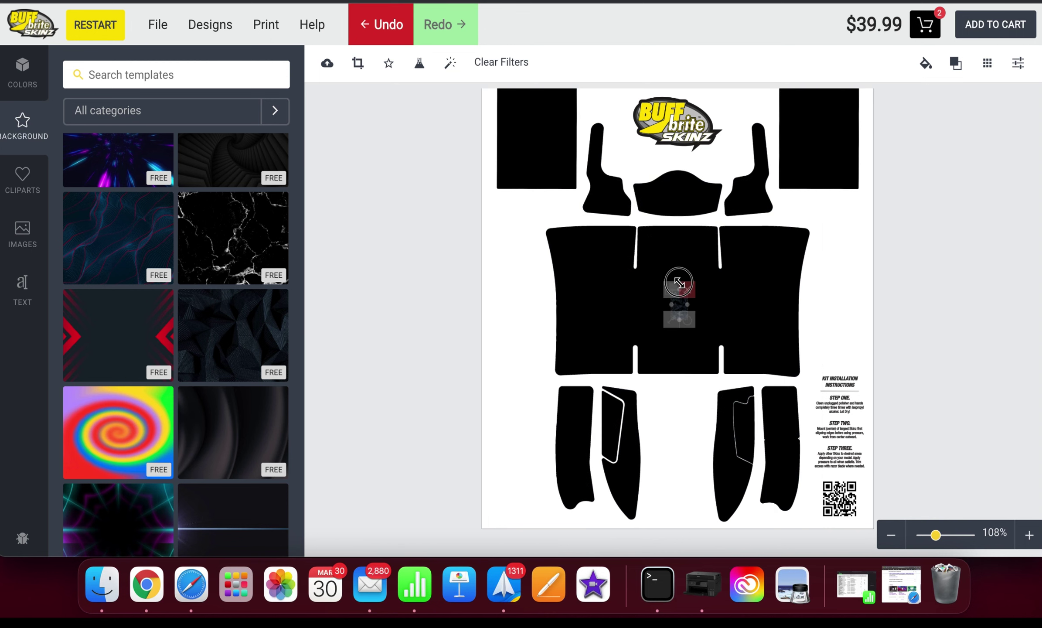
left_click(691, 286)
Try the dark blue wave background, rotated and scaled over the centre panel, and remove it
left_click(118, 250)
left_click(695, 284)
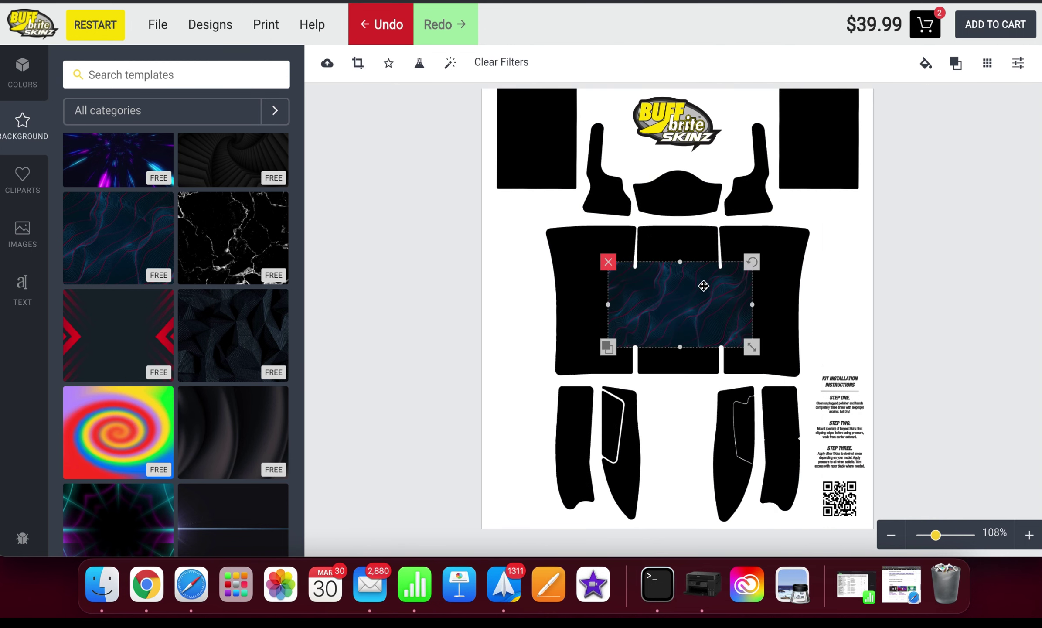
left_click_drag(752, 260, 721, 380)
left_click_drag(645, 386, 663, 332)
left_click(694, 276)
Add the black background with the thin glowing ribbon and rotate it 90° over the centre panel
scroll(155, 370, "down", 8)
scroll(149, 369, "down", 15)
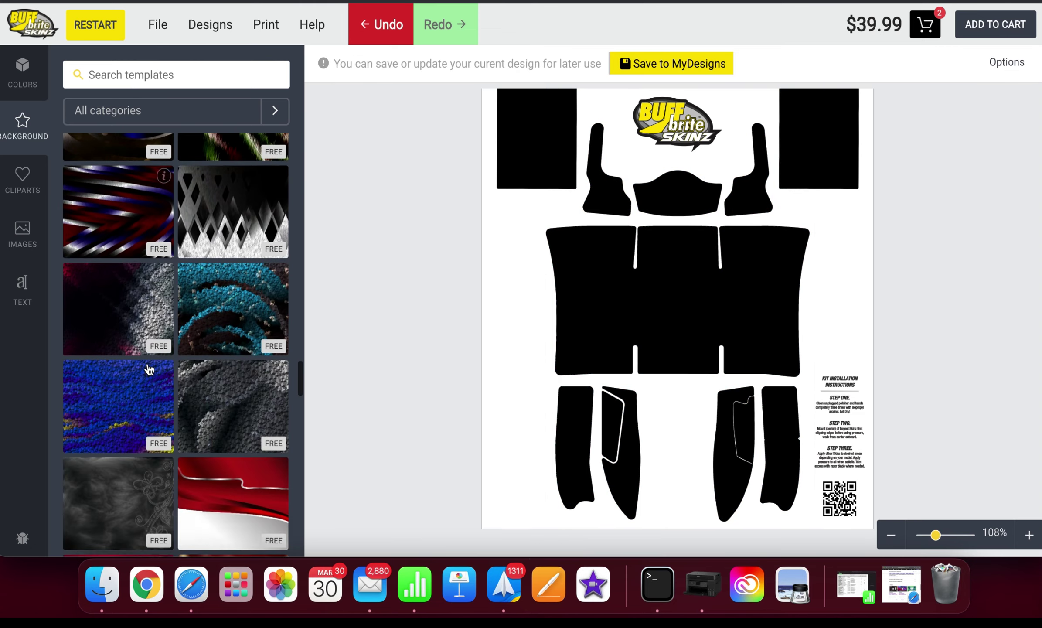
scroll(149, 368, "down", 15)
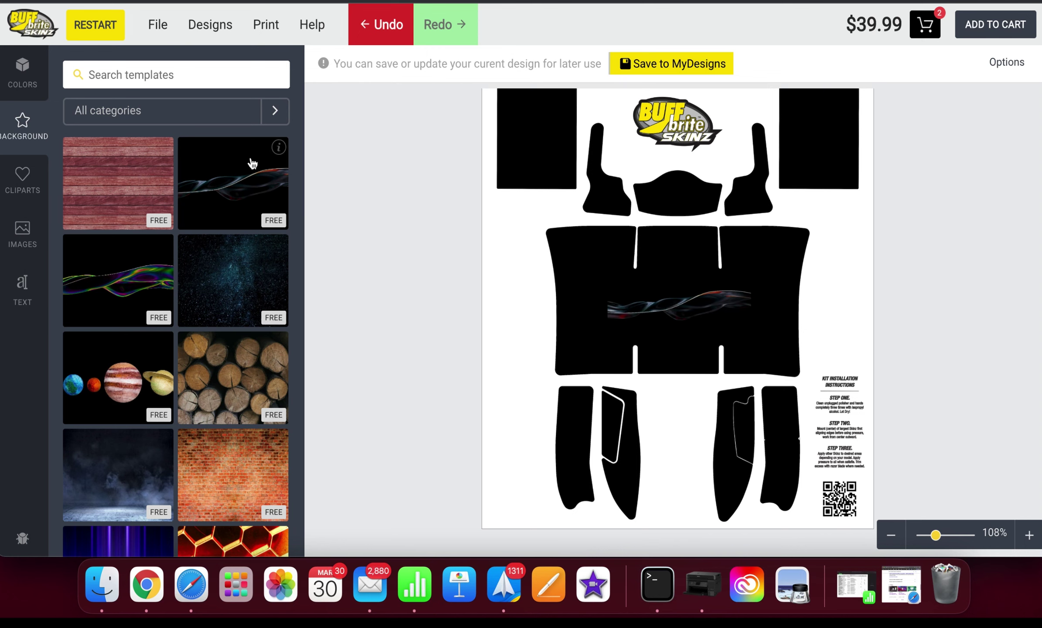
left_click(675, 308)
left_click_drag(751, 262, 711, 383)
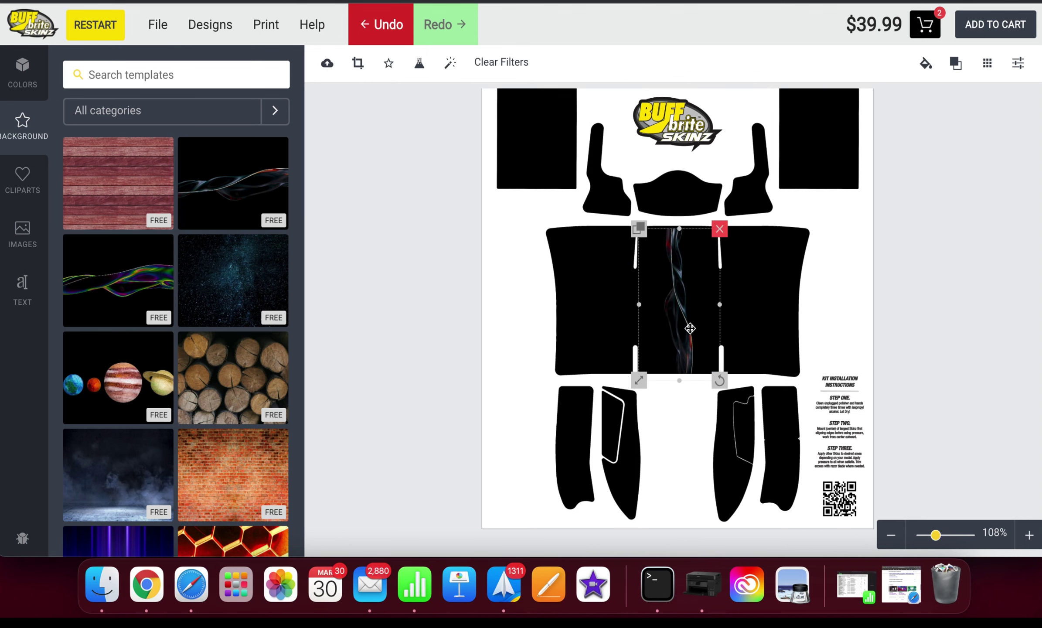
Crop the ribbon background to nearly its full image width, about 3819 x 1558, and apply the crop
left_click(358, 63)
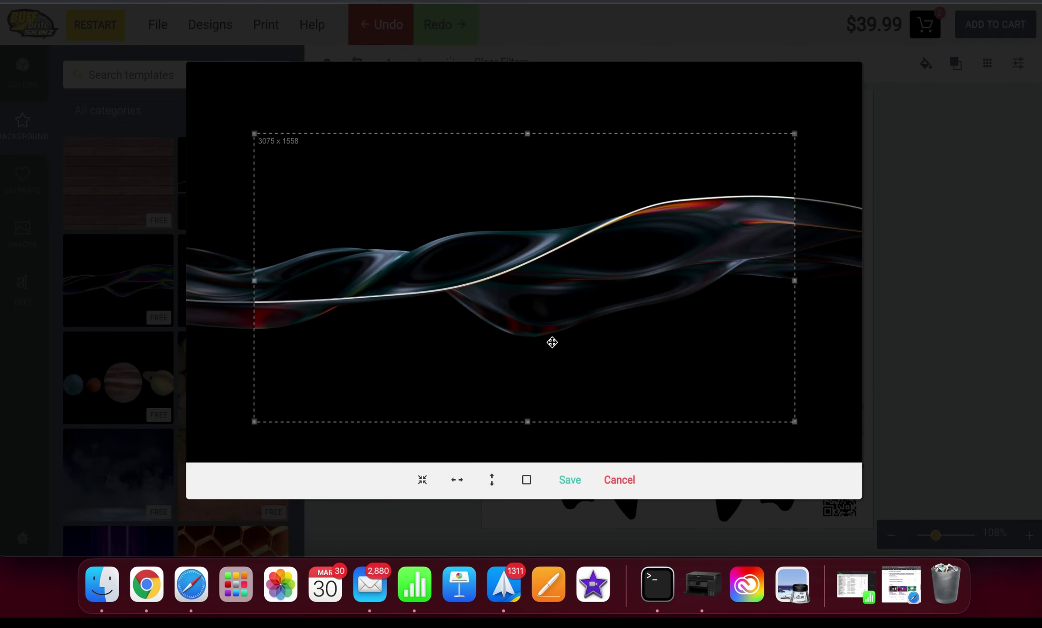
left_click_drag(797, 288, 884, 284)
left_click_drag(256, 284, 178, 284)
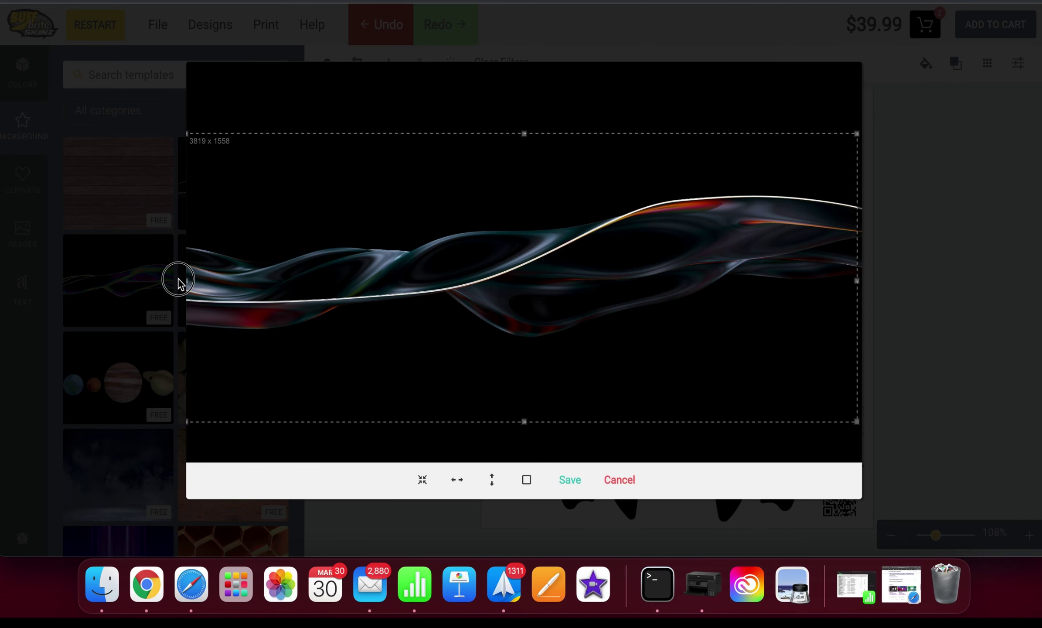
left_click(559, 488)
key("super+z")
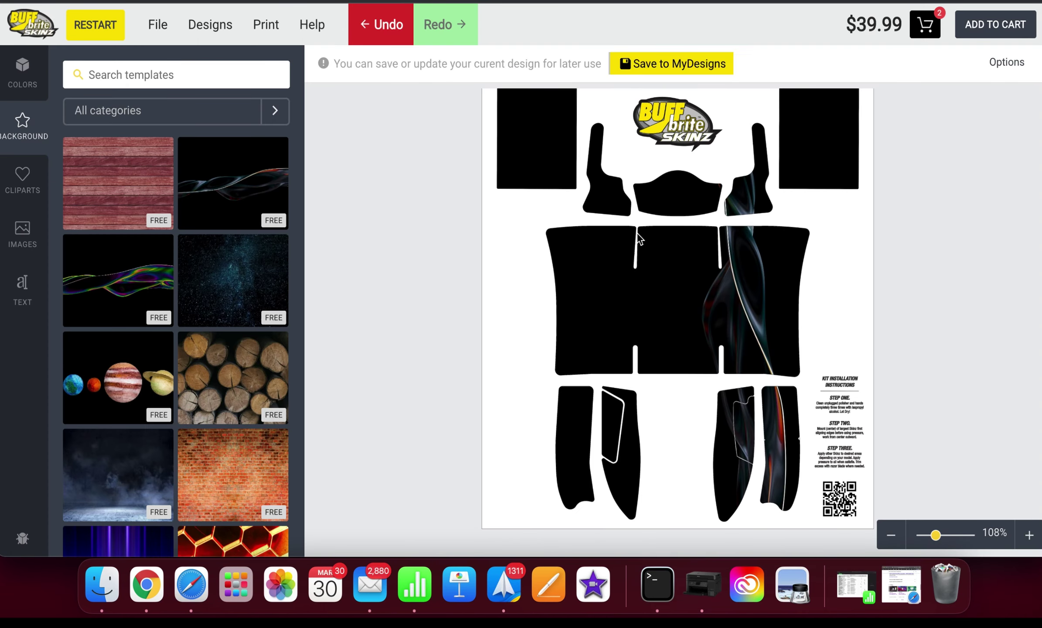
Duplicate the enlarged ribbon background, move the copy to the template's left side and flip it along Y
left_click(764, 235)
scroll(671, 133, "up", 2)
left_click(653, 102)
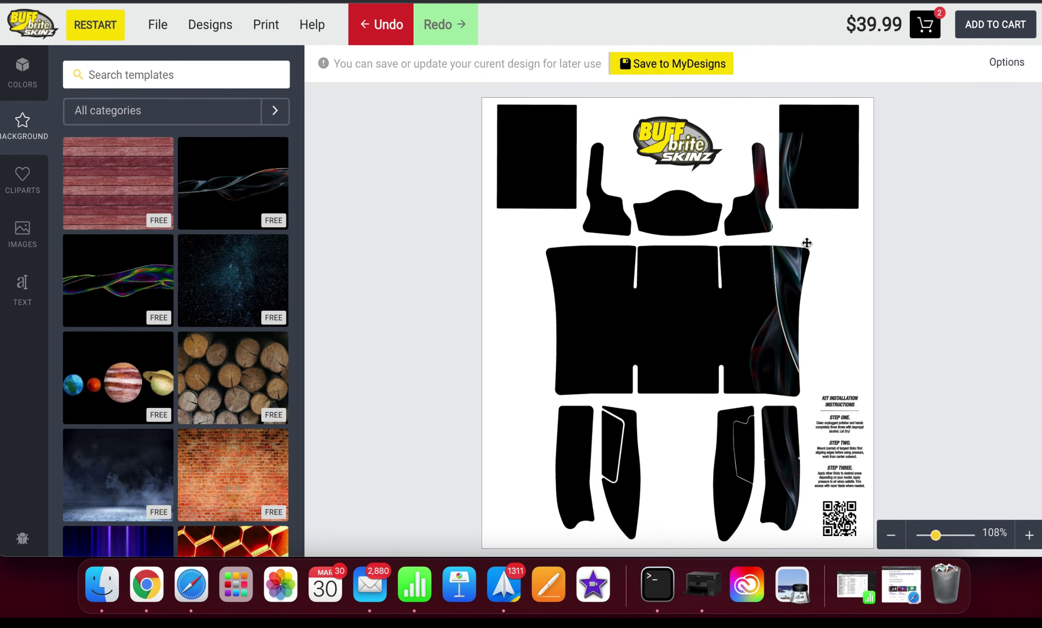
left_click_drag(807, 239, 637, 244)
left_click(1019, 65)
left_click(1005, 202)
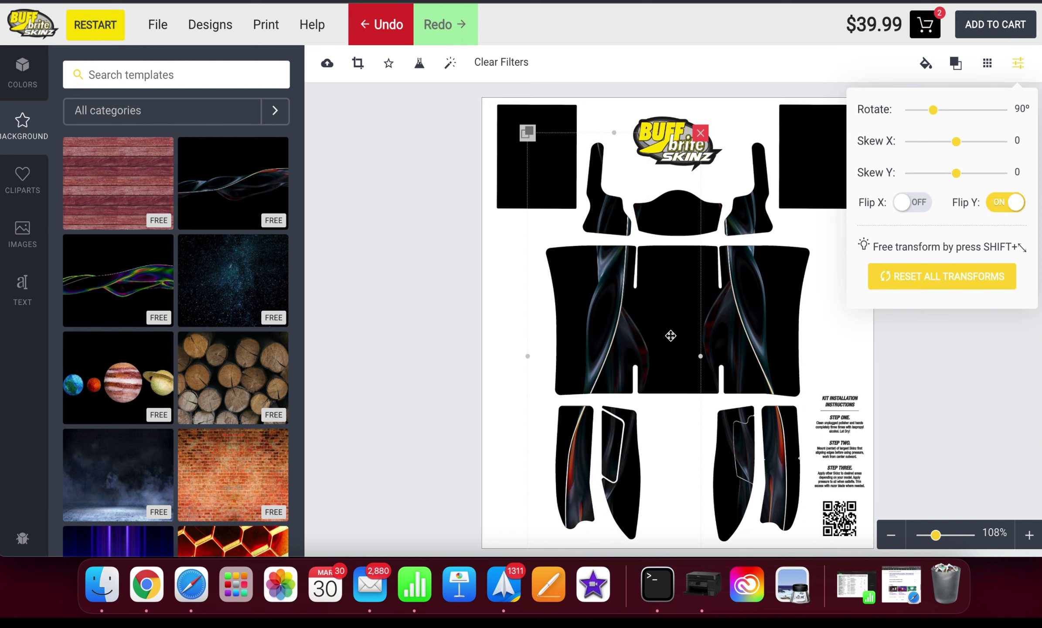
Nudge the flipped ribbon copy until it lines up symmetrically with the right-hand ribbon across the template pieces
mouse_move(671, 335)
left_mouse_down()
mouse_move(663, 351)
mouse_move(671, 343)
left_mouse_up()
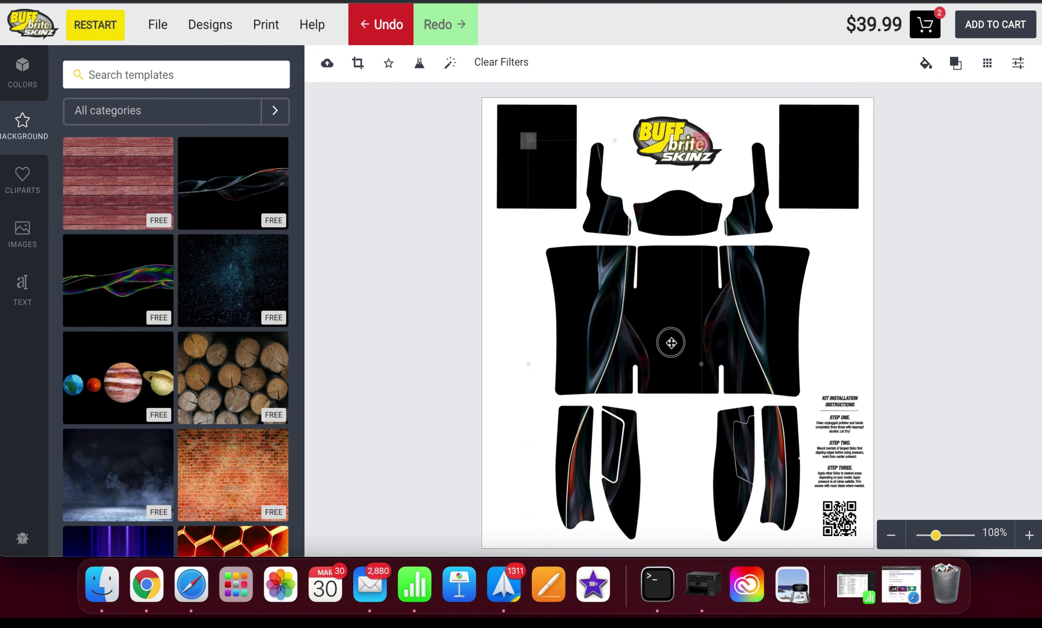
left_click(767, 346)
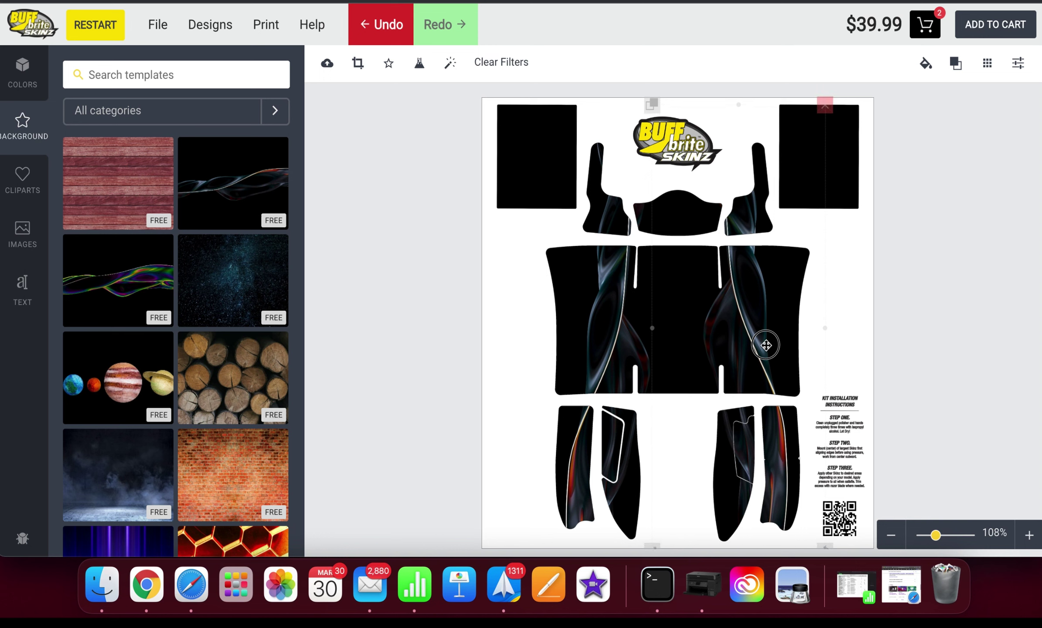
left_click_drag(636, 355, 623, 295)
scroll(940, 533, "up", 8)
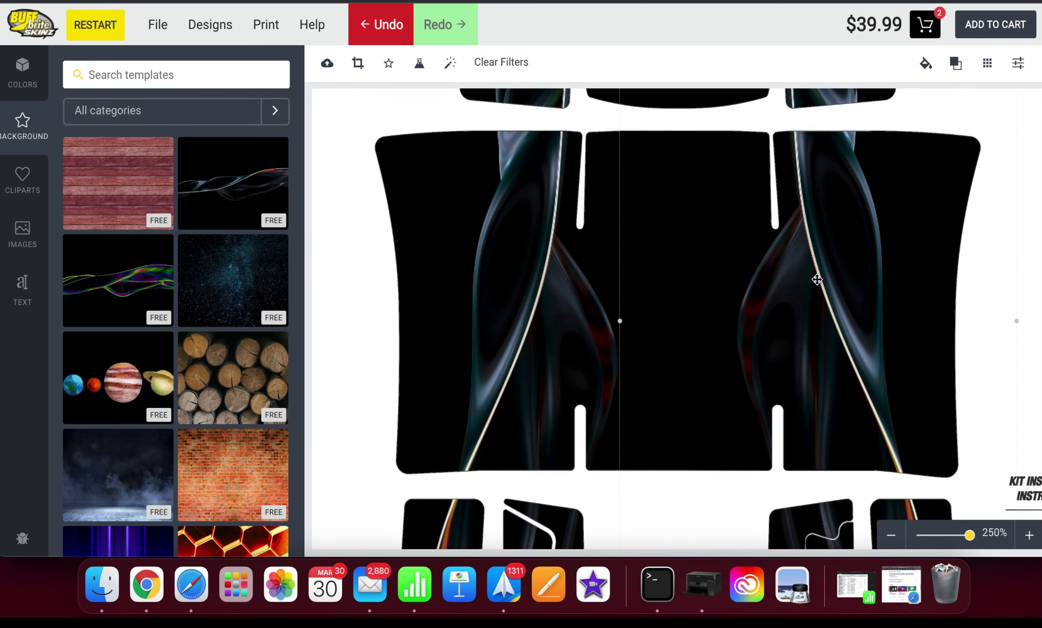
scroll(811, 275, "up", 5)
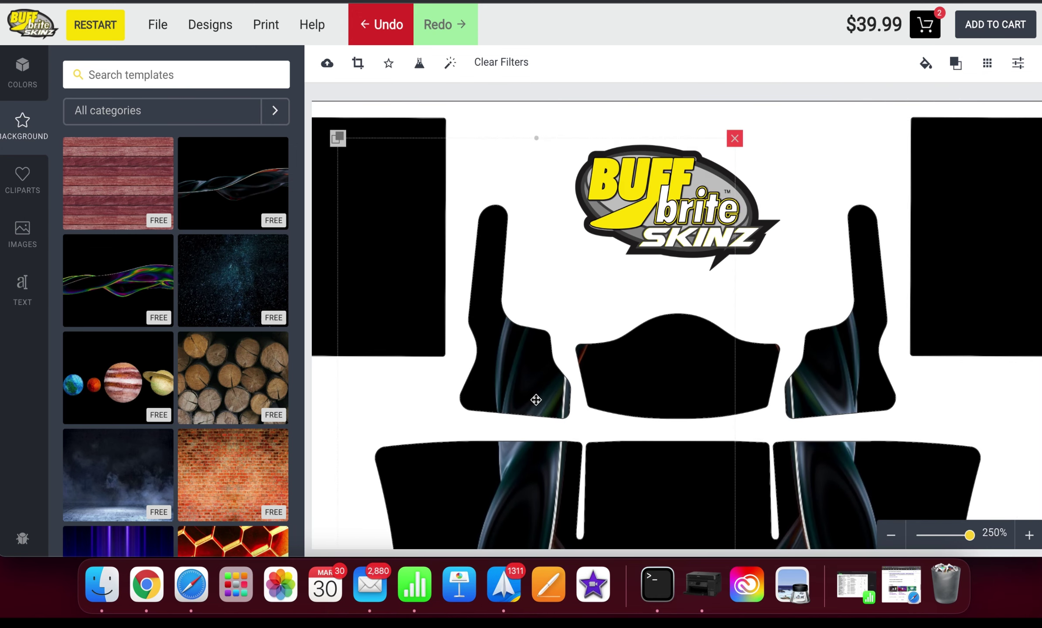
left_click_drag(591, 365, 536, 362)
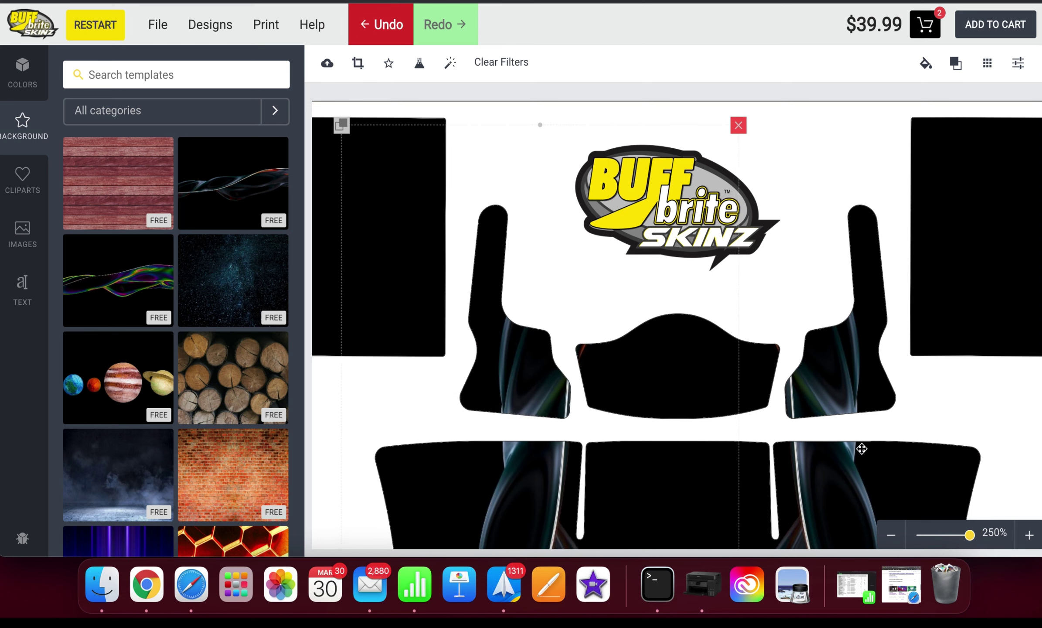
left_click_drag(530, 464, 531, 460)
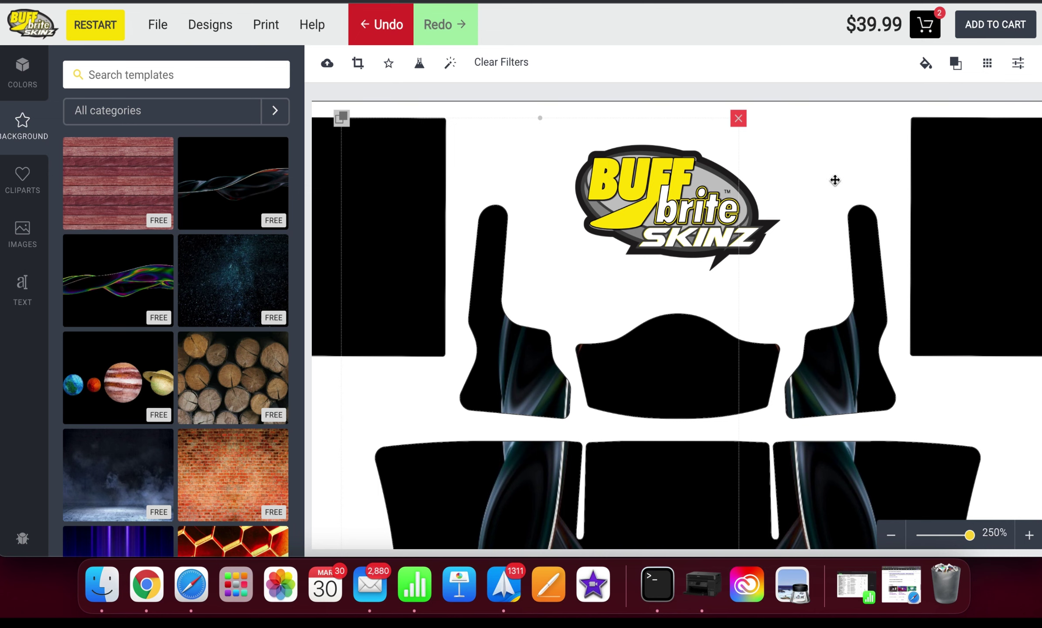
left_click(971, 193)
left_click_drag(971, 535, 940, 532)
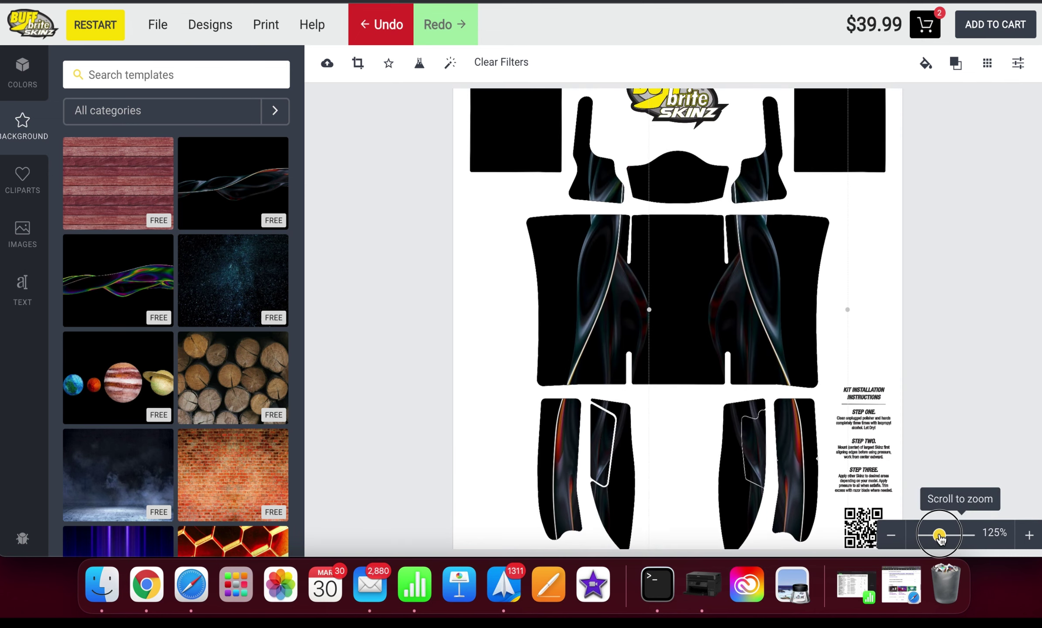
Add the fire and sparks clipart and resize it to cover the centre panel
left_click(22, 179)
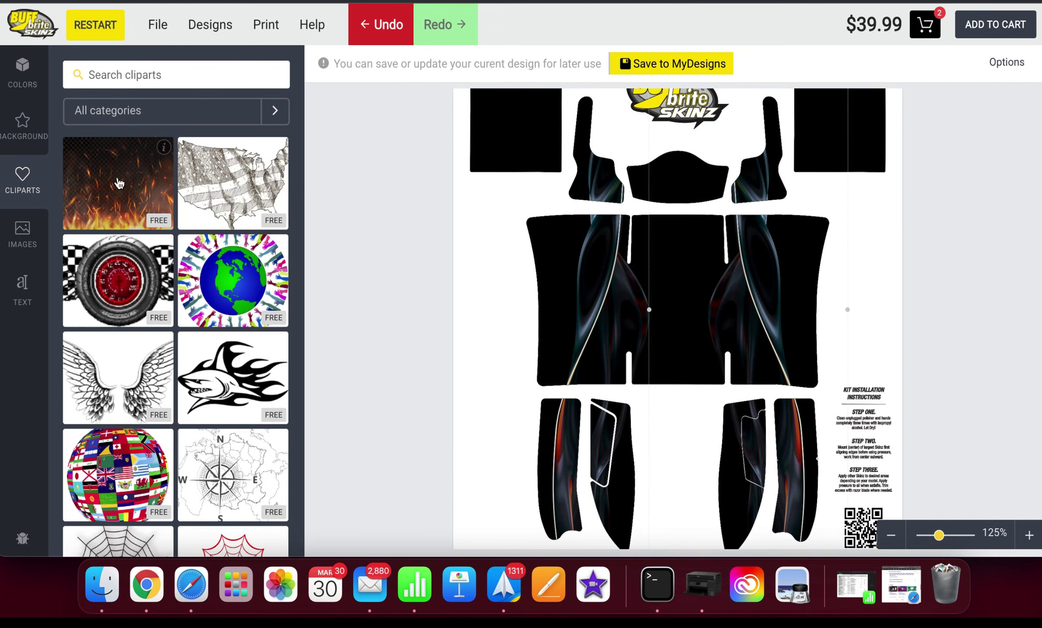
left_click(117, 183)
left_click_drag(488, 303, 525, 309)
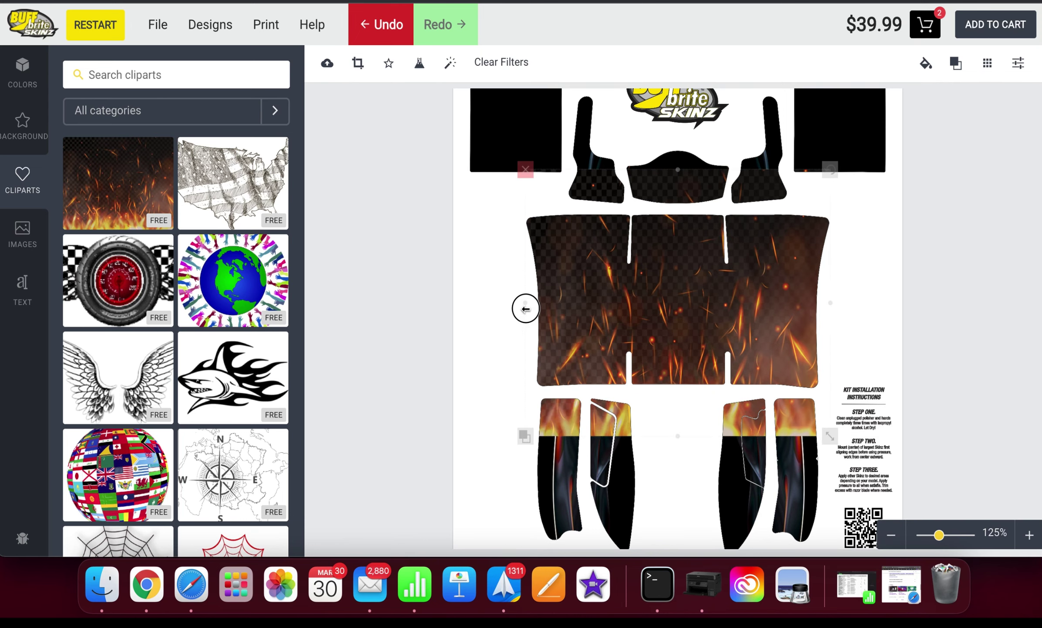
left_click_drag(679, 170, 679, 213)
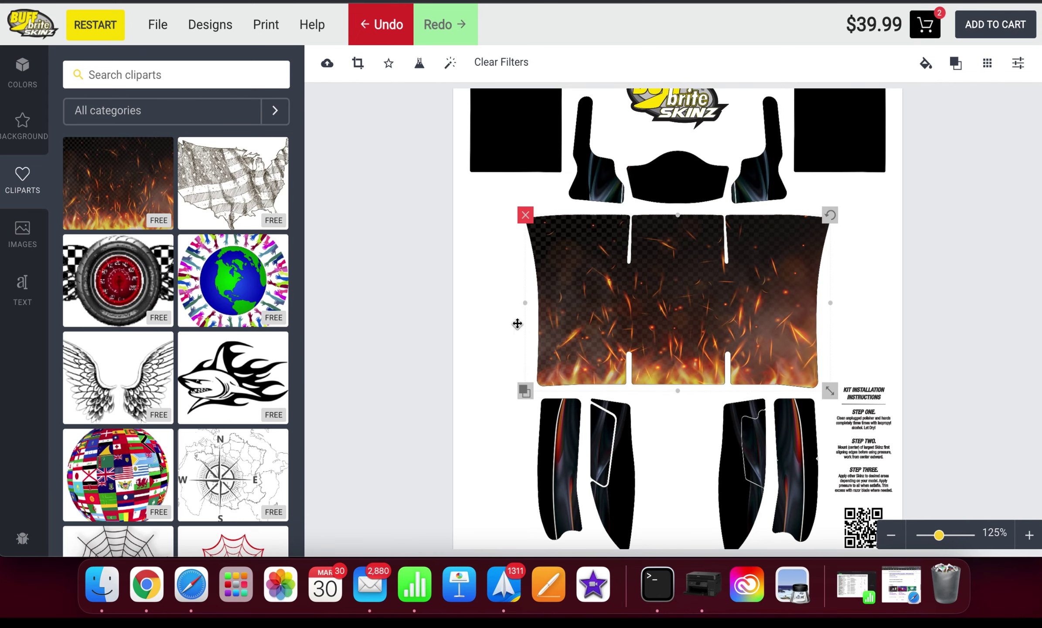
left_click_drag(526, 303, 617, 303)
left_click(856, 335)
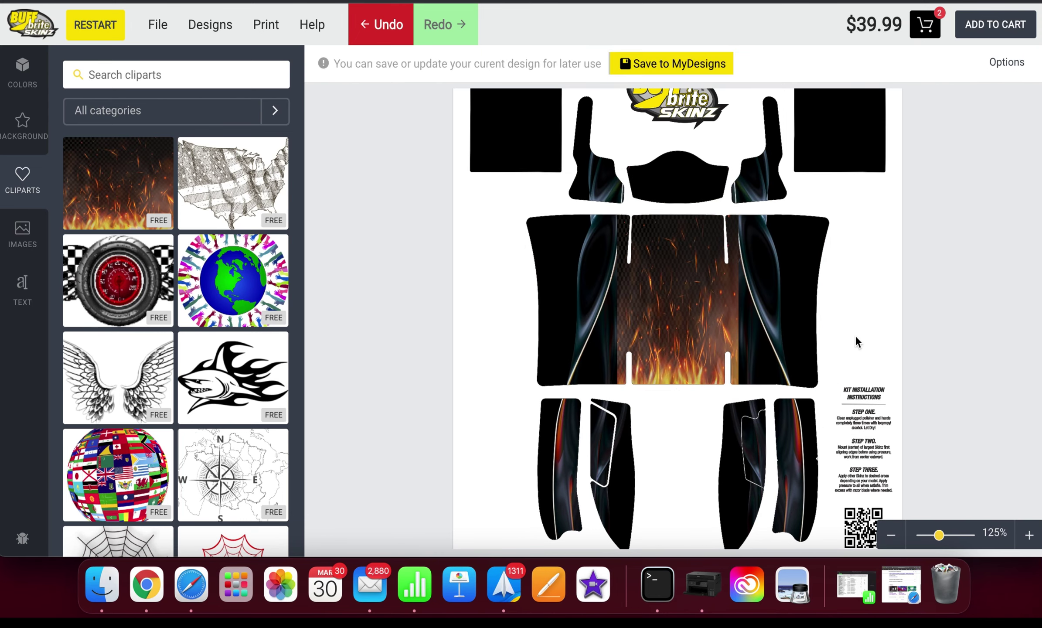
Turn the fire clipart upside down and place it and a duplicate over the two upper rectangles
scroll(855, 335, "up", 2)
left_click(656, 406)
left_click_drag(738, 278, 630, 433)
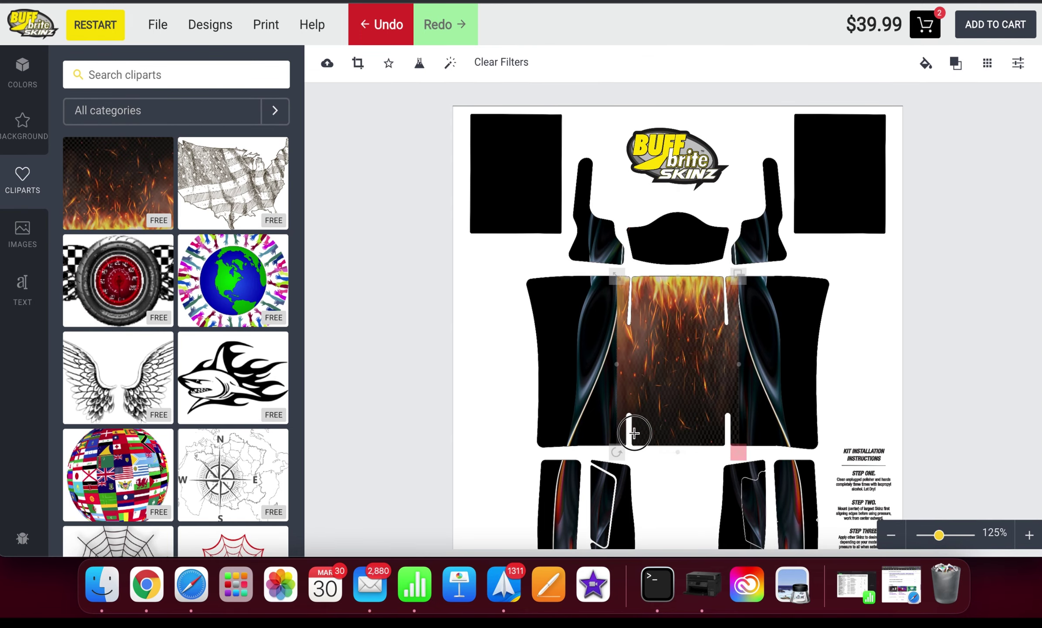
left_click_drag(698, 344, 834, 205)
left_click(906, 98)
left_click_drag(886, 161, 488, 161)
Add the clipart of three cars and shrink it onto the curved piece above the centre panel
scroll(232, 348, "down", 15)
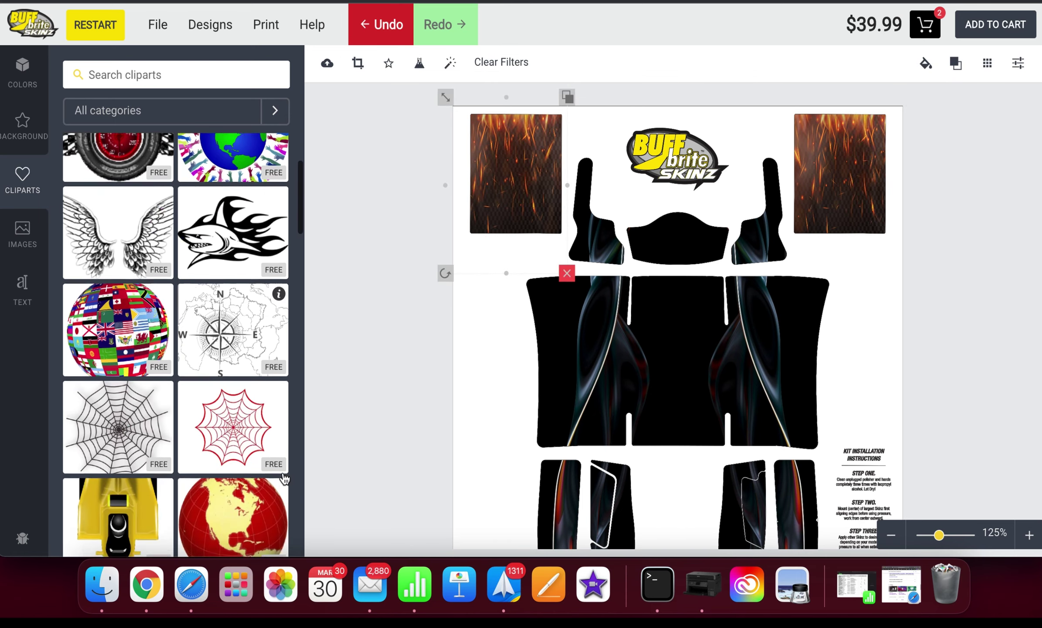
scroll(241, 143, "up", 2)
left_click(233, 205)
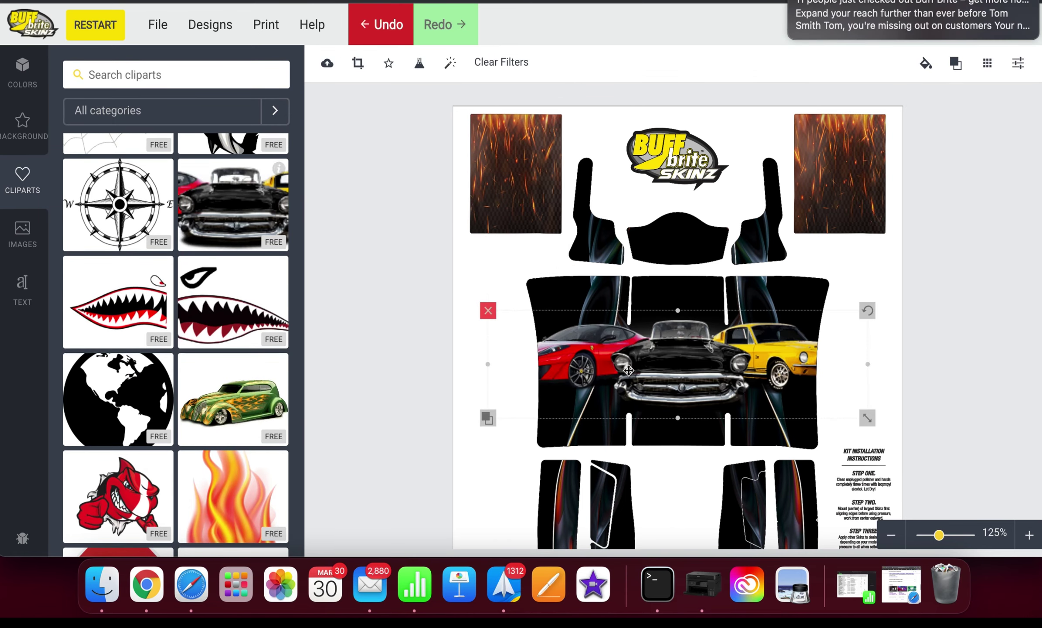
left_click_drag(695, 377, 696, 258)
left_click(447, 380)
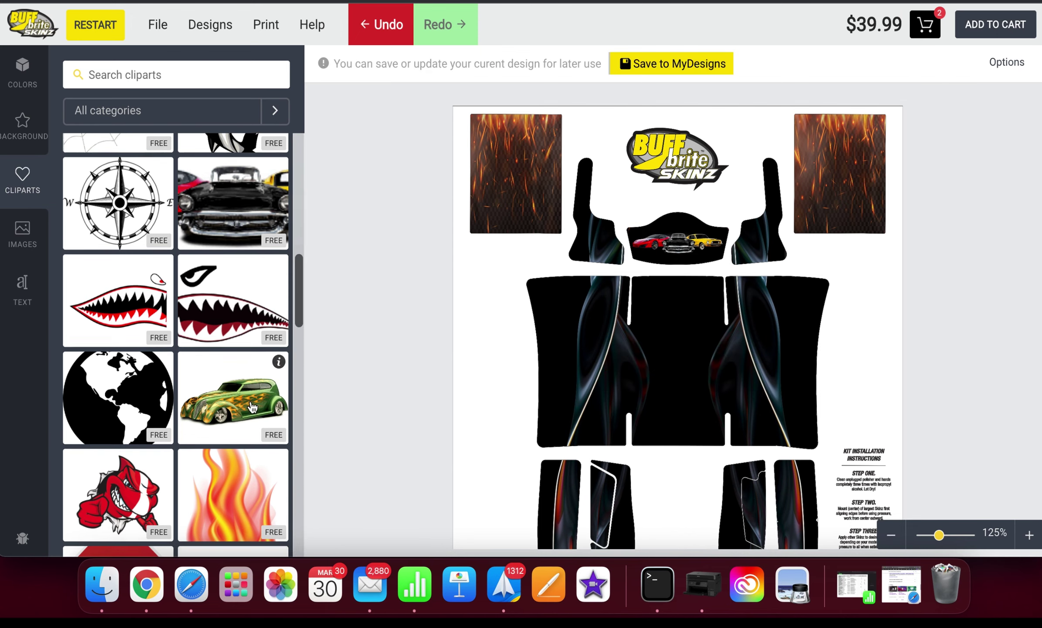
Add the flaming skull with checkered flags clipart and scale it down onto the upper half of the centre panel
scroll(252, 407, "down", 15)
scroll(253, 407, "down", 3)
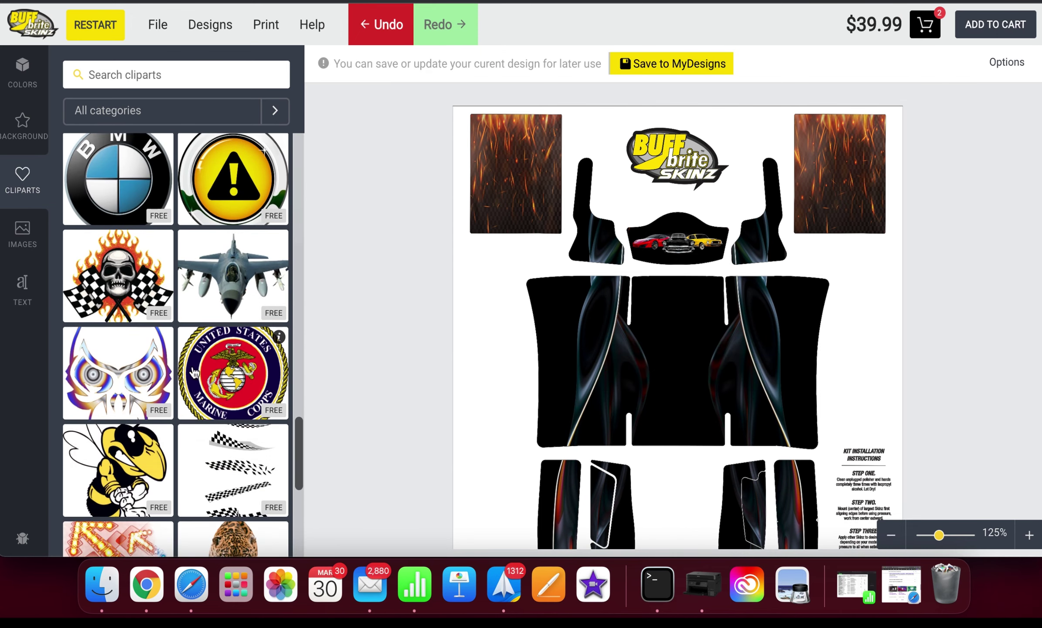
left_click(118, 275)
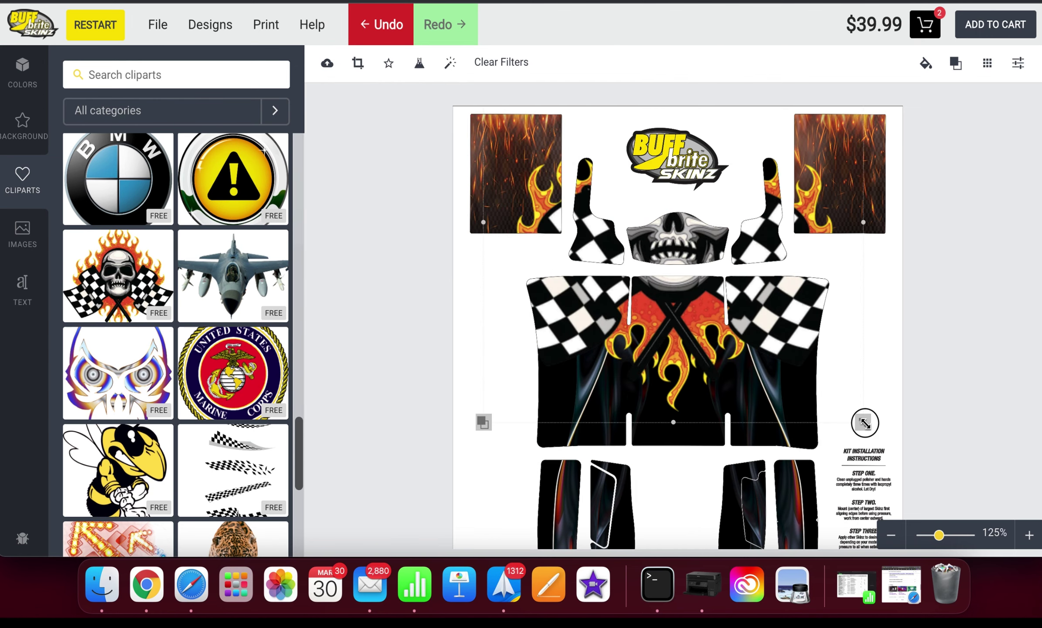
left_click_drag(866, 423, 672, 309)
left_click_drag(680, 226, 684, 333)
left_click(763, 344)
left_click_drag(616, 382, 618, 384)
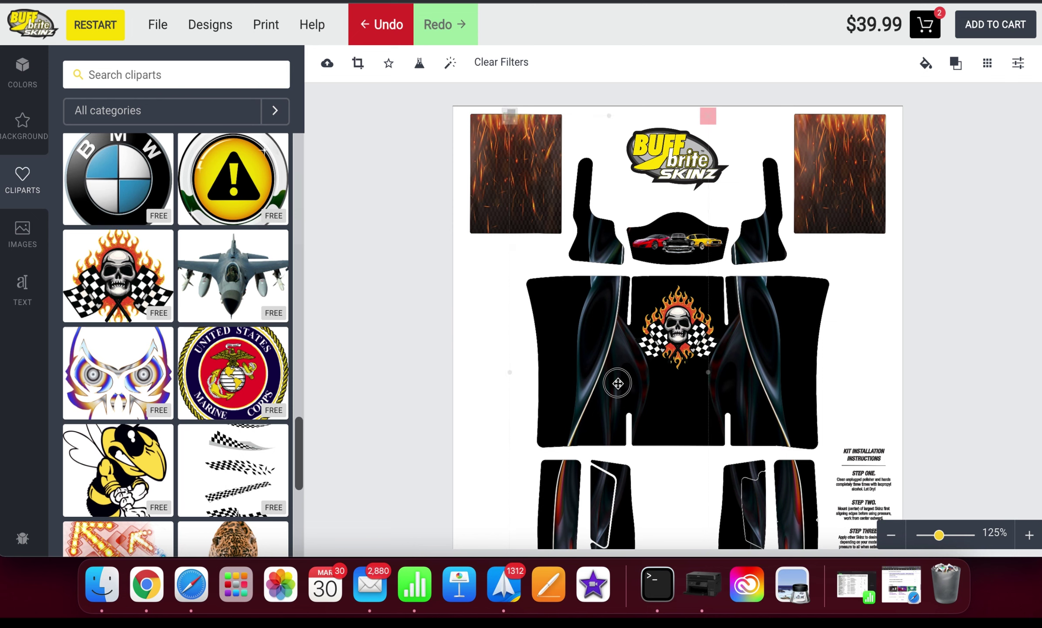
scroll(165, 397, "down", 20)
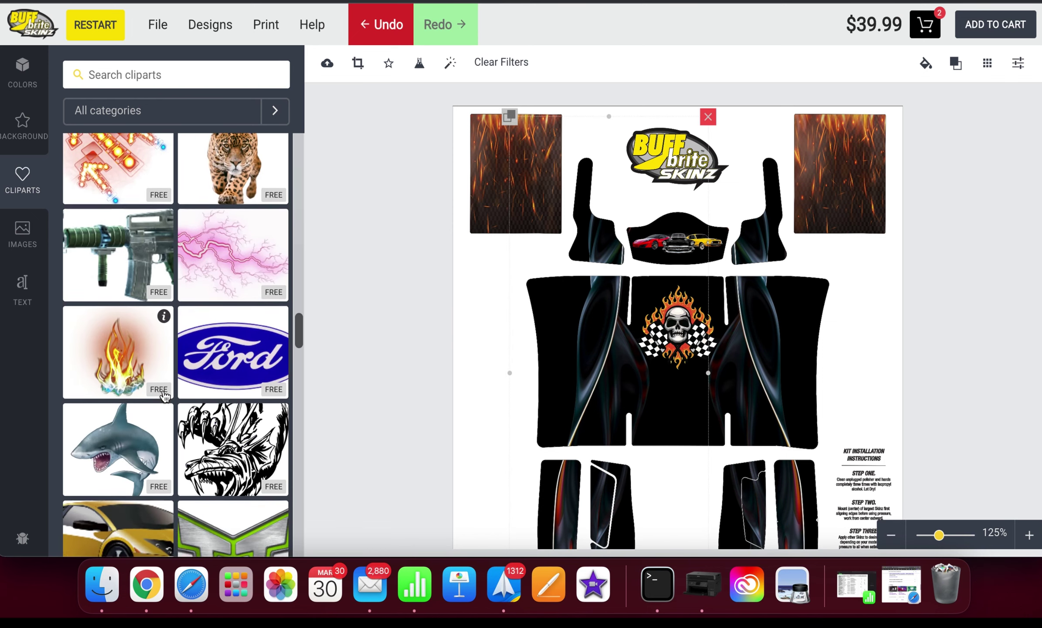
Insert the uploaded buff-bright-skinz-logo-01.png and shrink it onto the lower half of the centre panel, below the skull
left_click(22, 233)
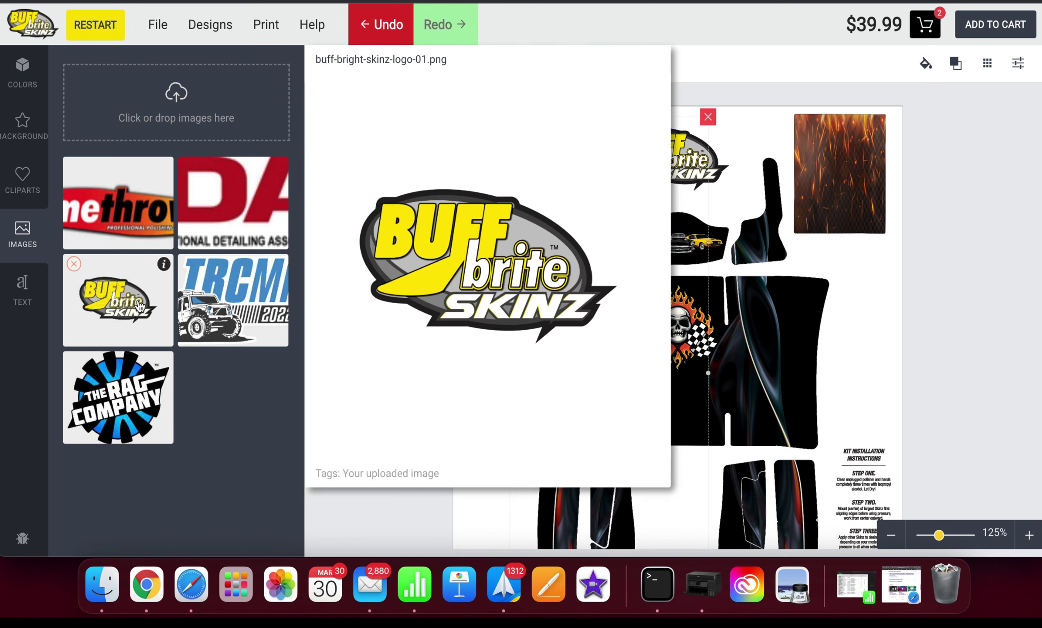
left_click(117, 300)
left_click_drag(766, 405, 752, 334)
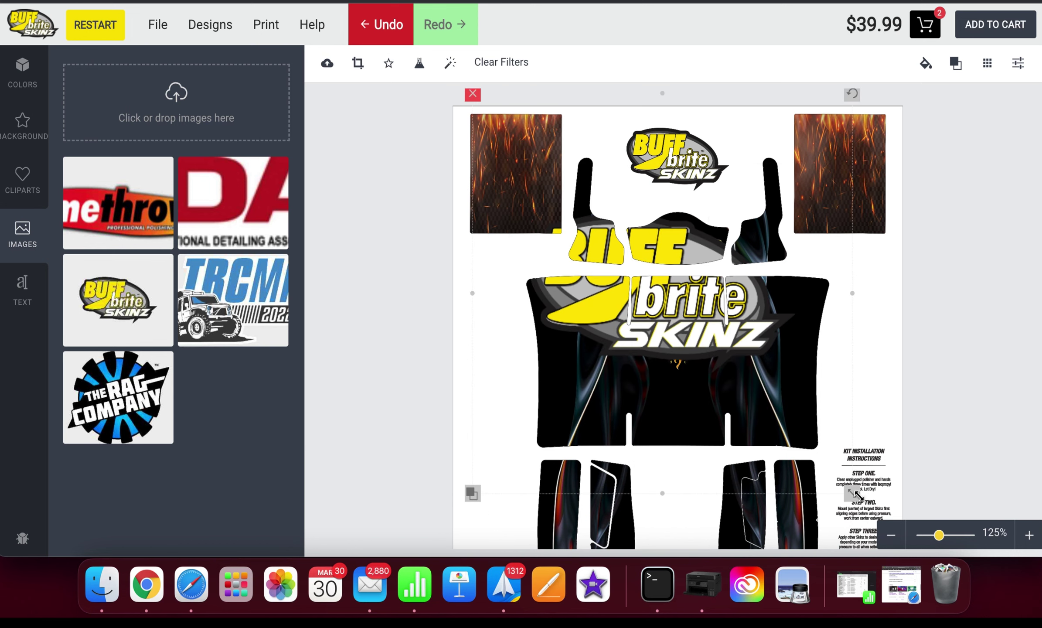
left_click_drag(859, 496, 712, 346)
left_click_drag(656, 296, 675, 419)
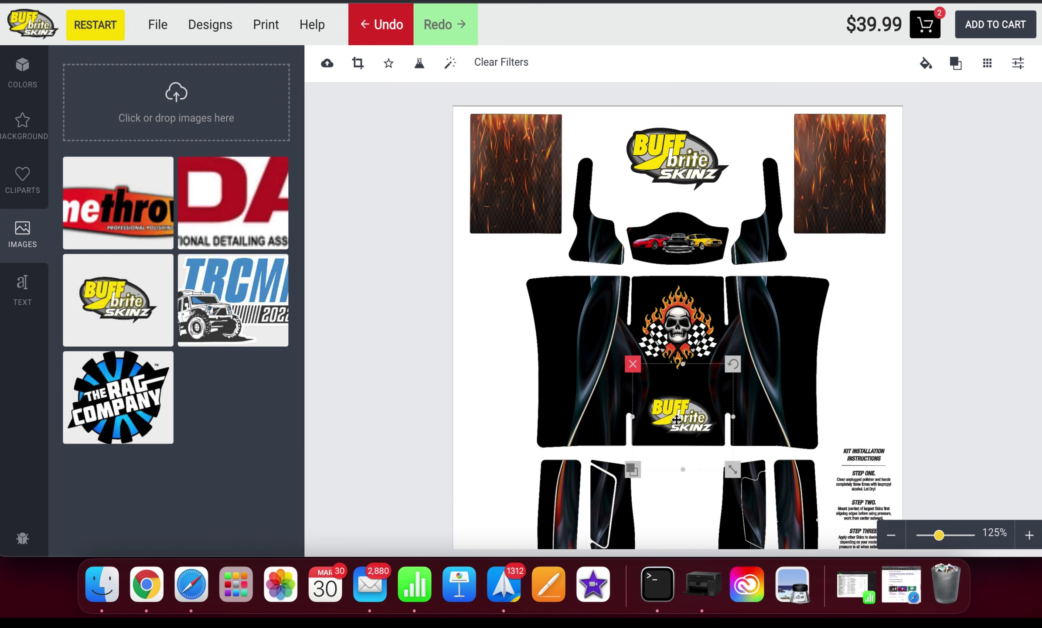
Shrink the logo on the centre panel and place a rotated copy at the tip of the lower right tapered piece
scroll(676, 419, "down", 3)
left_click_drag(733, 342, 734, 460)
left_click(657, 317)
left_click(729, 322)
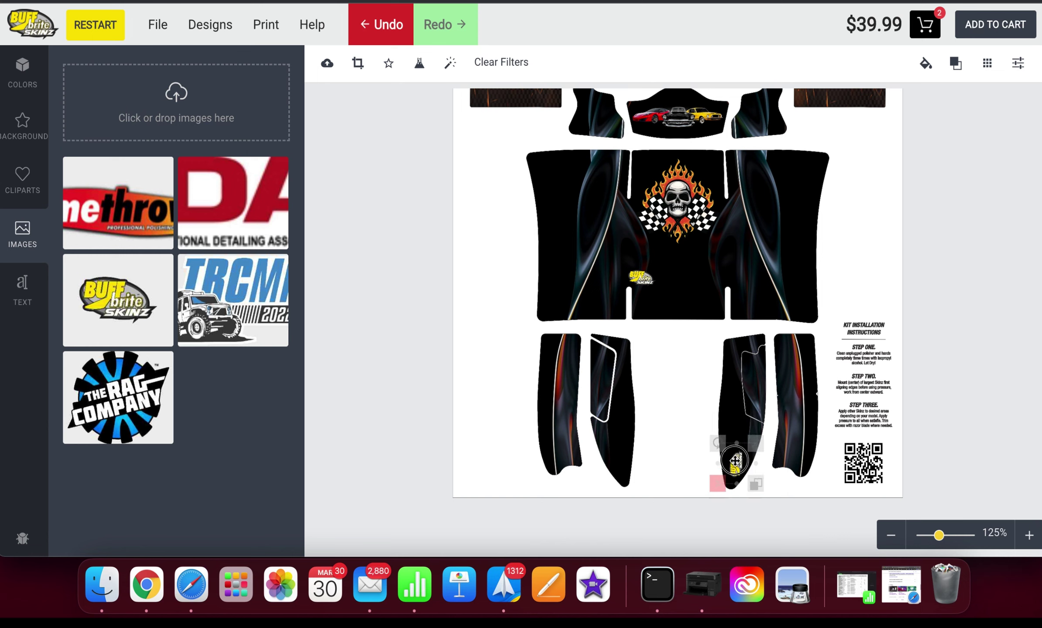
Rotate the Buff Brite Skinz logo on the centre panel and move it to the tip of the template's lower left tapered piece
left_click(649, 271)
left_click_drag(663, 256, 622, 452)
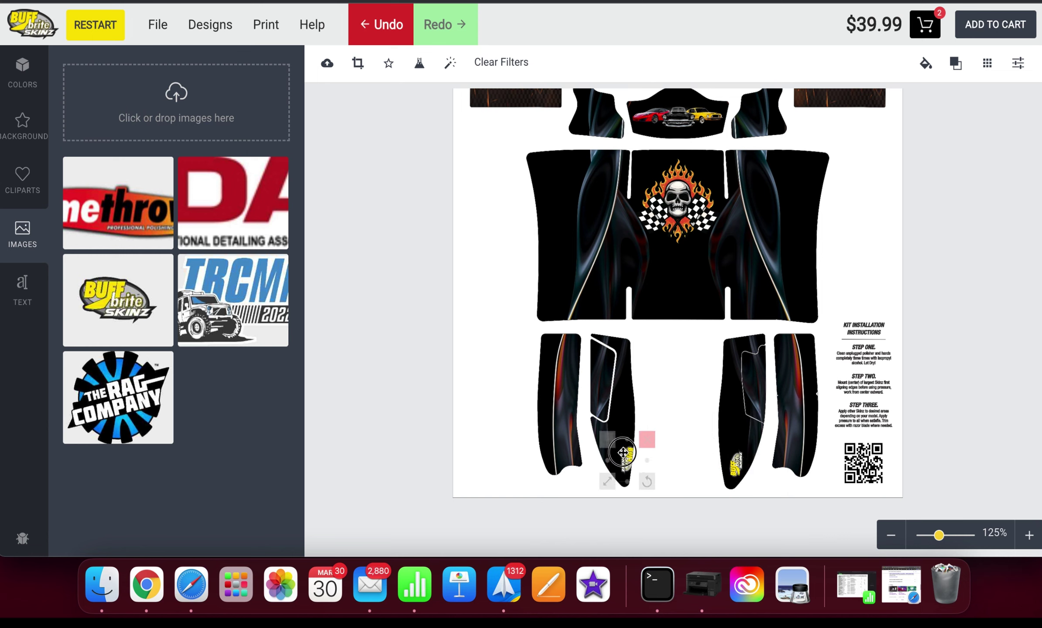
left_click(688, 463)
left_click(736, 463)
left_click(694, 462)
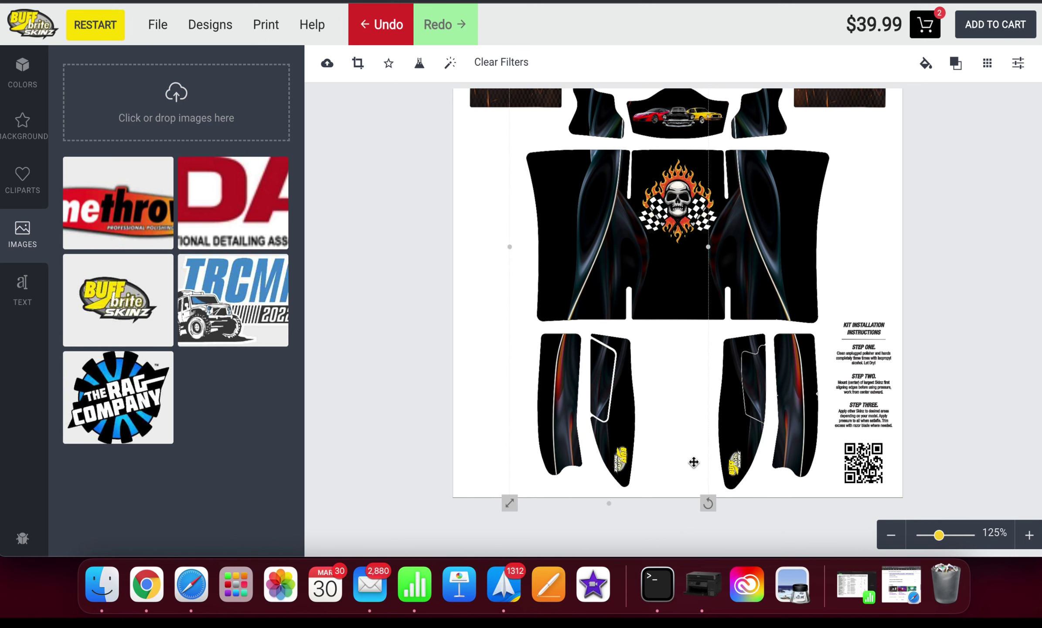
Insert the uploaded The Rag Company logo, shrink and rotate it to read upward, and place it on the main piece's right-hand panel
left_click(105, 440)
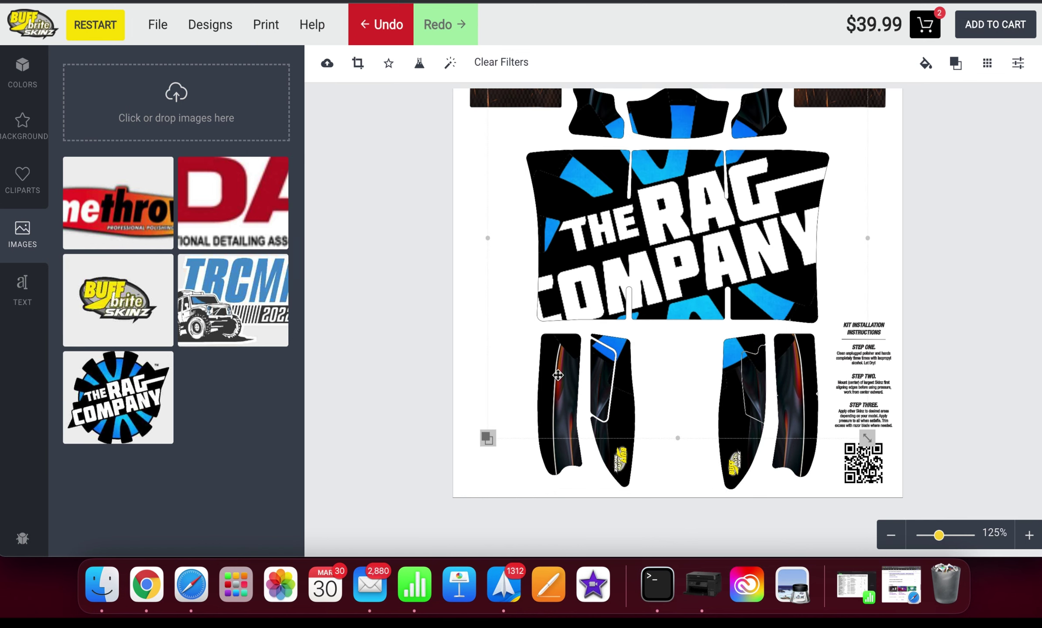
left_click_drag(687, 271, 683, 295)
left_click_drag(711, 248, 643, 247)
left_click_drag(692, 289, 756, 238)
left_click_drag(803, 210, 818, 197)
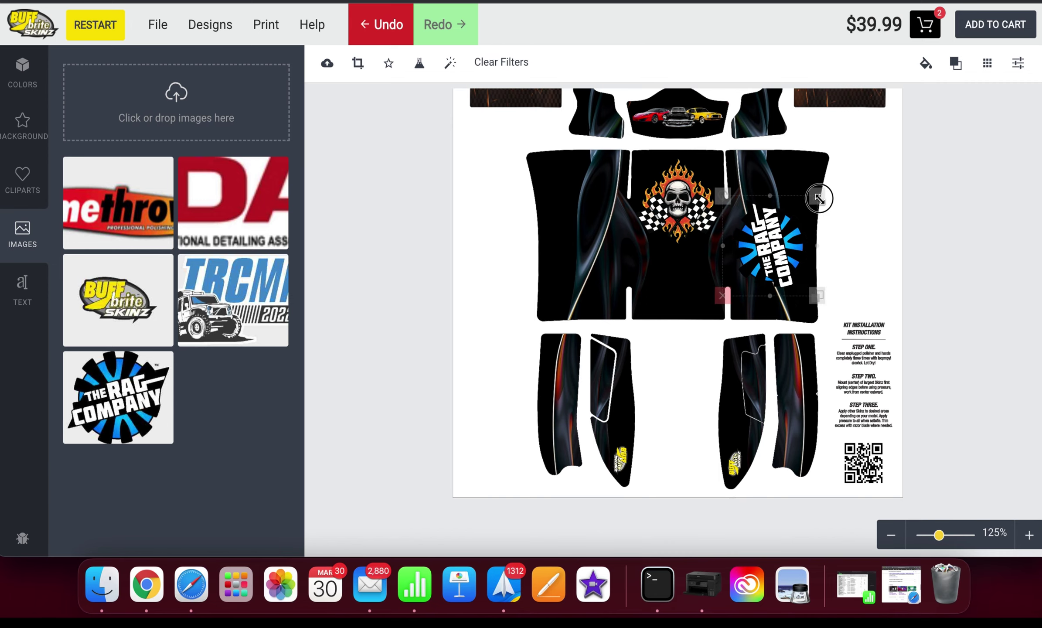
Duplicate The Rag Company logo and place the copy on the main piece's left-hand panel, rotated to read downward
left_click(817, 295)
left_click_drag(746, 259, 567, 244)
left_click_drag(546, 176, 605, 267)
left_click(674, 338)
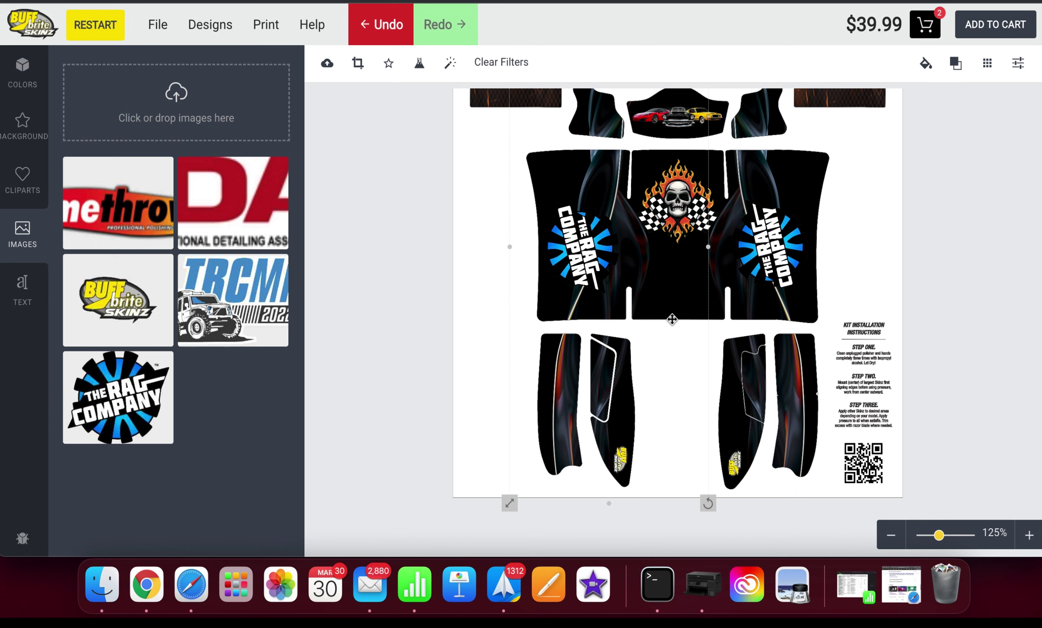
Add the text "RUPES" in the Anton font and rotate it to read downward on the lower left outer strip
left_click(22, 290)
left_click(83, 414)
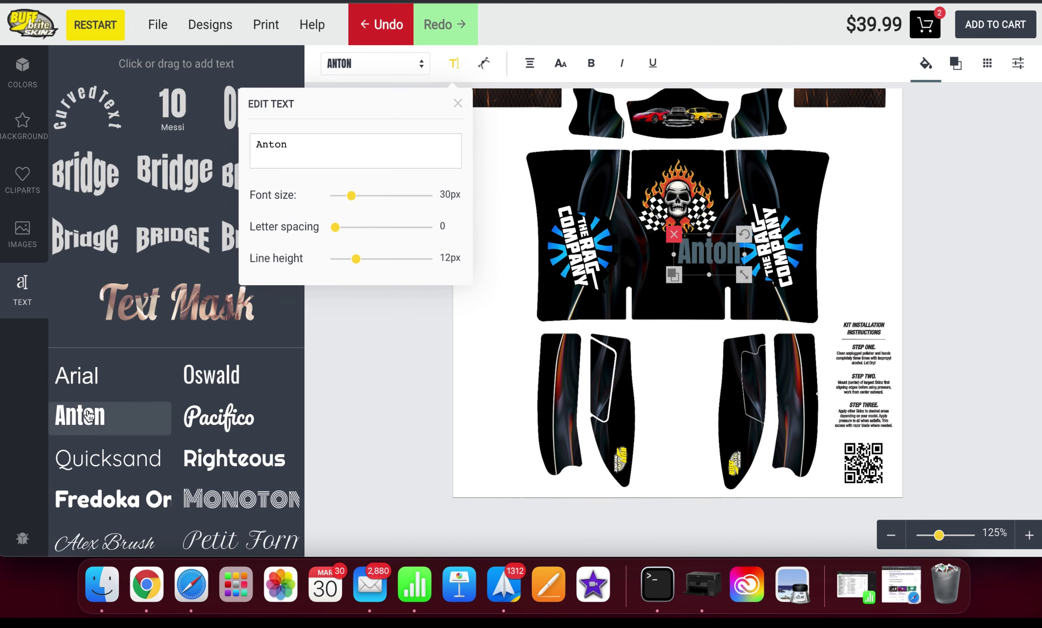
type("RUPES")
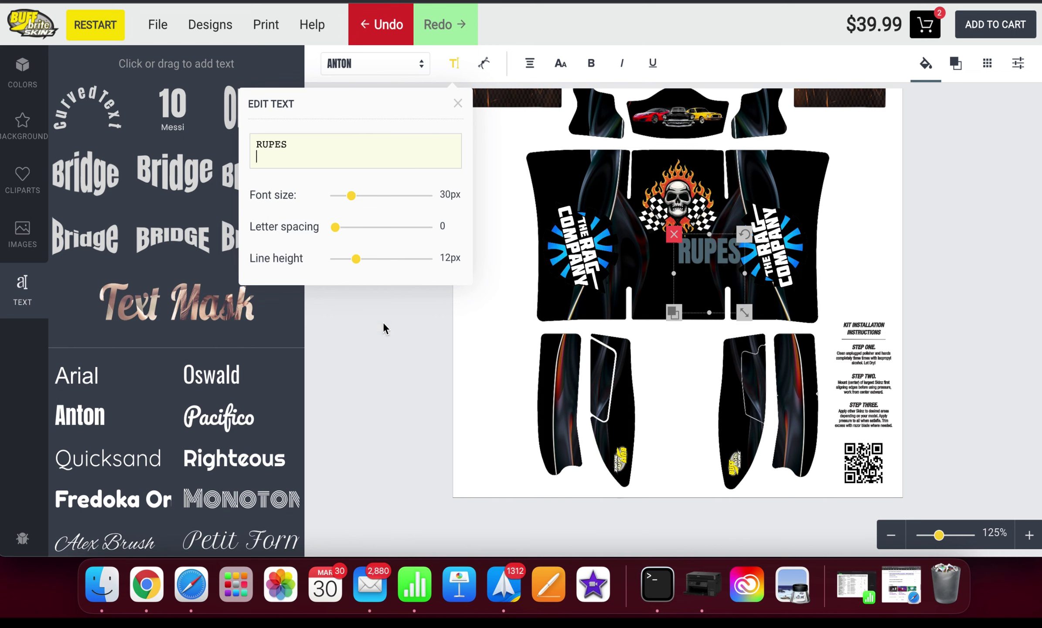
left_click(398, 345)
left_click_drag(736, 249, 570, 411)
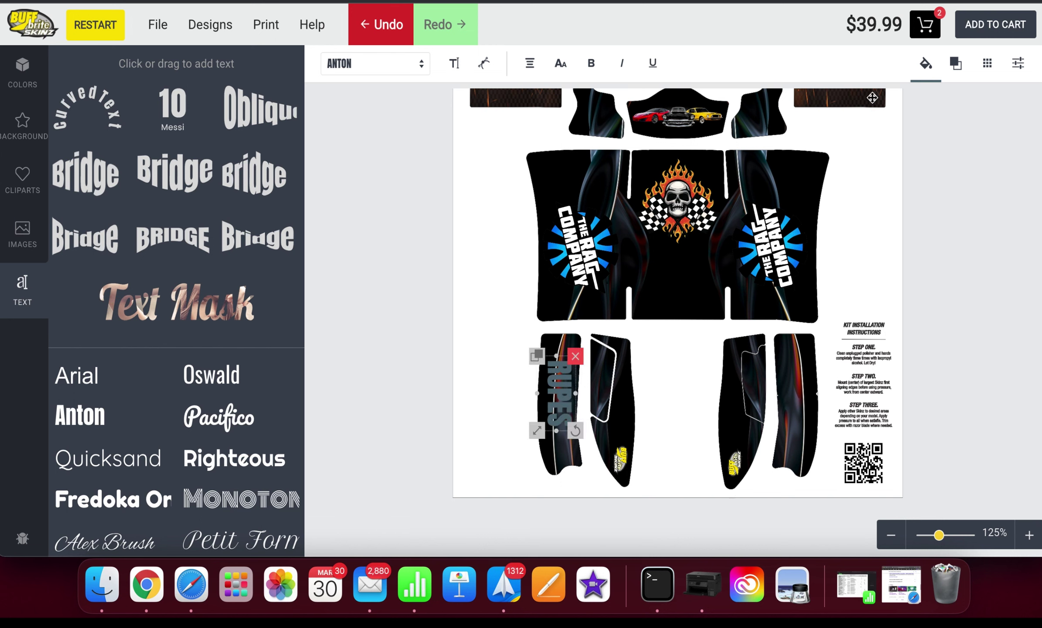
Fill the RUPES text with #eeeeee at 100% opacity, increase its stroke width slightly and nudge it into place on the strip
left_click(926, 63)
left_click(851, 221)
scroll(861, 210, "down", 1)
left_click(877, 245)
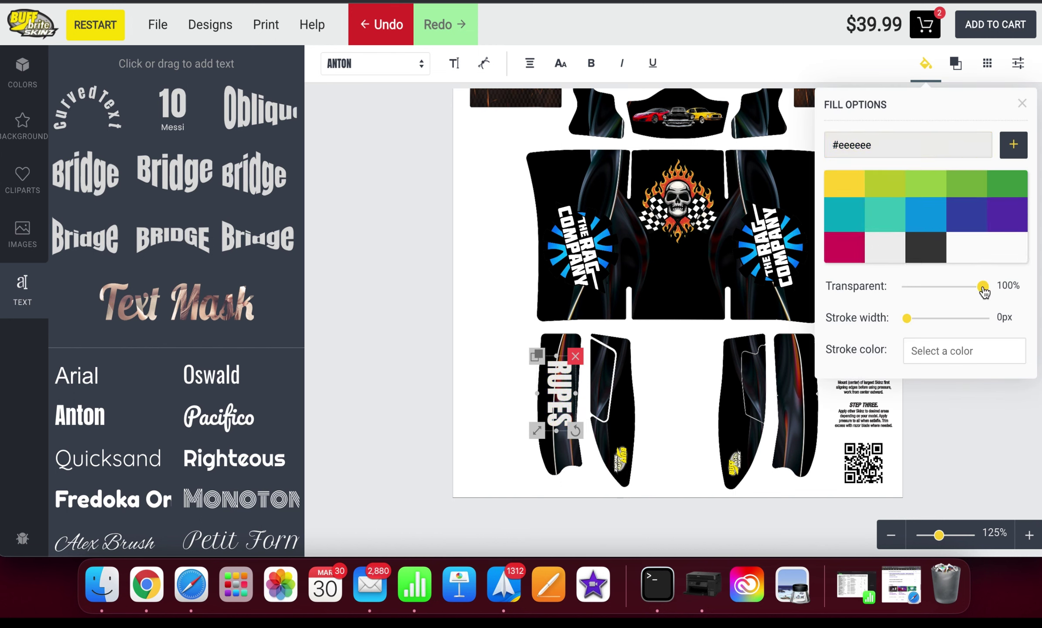
mouse_move(984, 291)
left_mouse_down()
mouse_move(943, 288)
mouse_move(994, 287)
left_mouse_up()
mouse_move(911, 324)
left_mouse_down()
mouse_move(947, 321)
mouse_move(925, 325)
left_mouse_up()
left_click(919, 465)
left_click(555, 411)
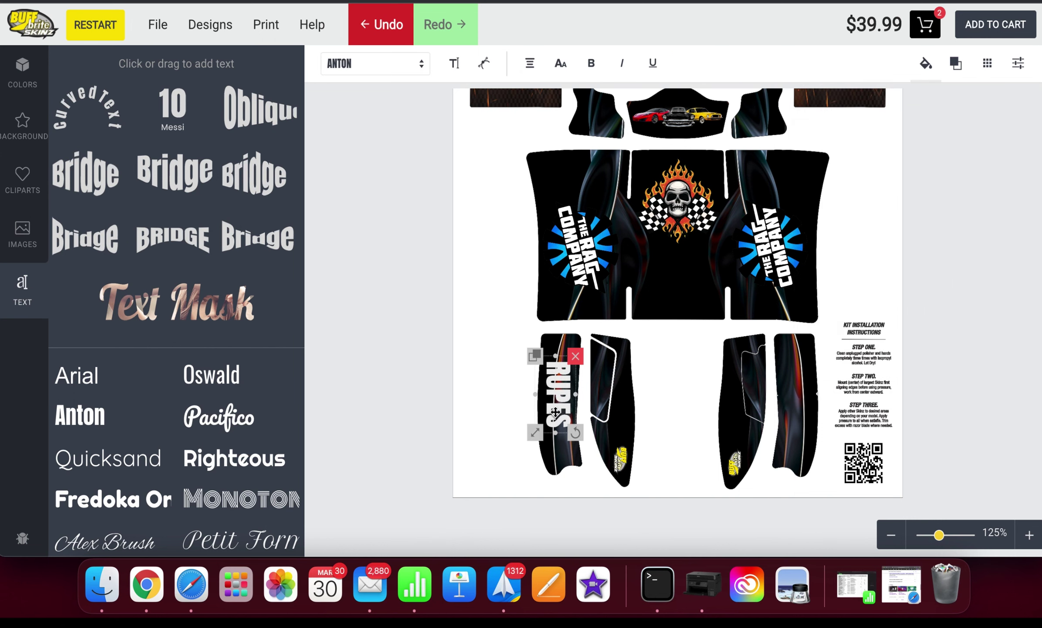
Duplicate the RUPES text and place the copy on the lower right outer strip, rotated to read upward
left_click(537, 359)
left_click_drag(603, 431, 745, 390)
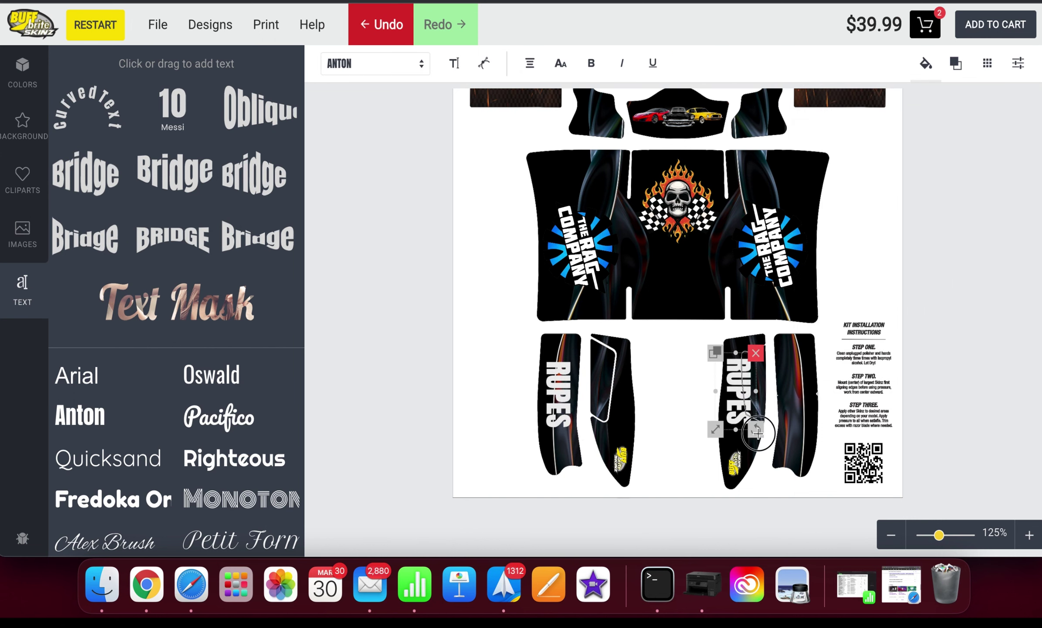
left_click_drag(758, 433, 698, 326)
left_click_drag(733, 399, 798, 403)
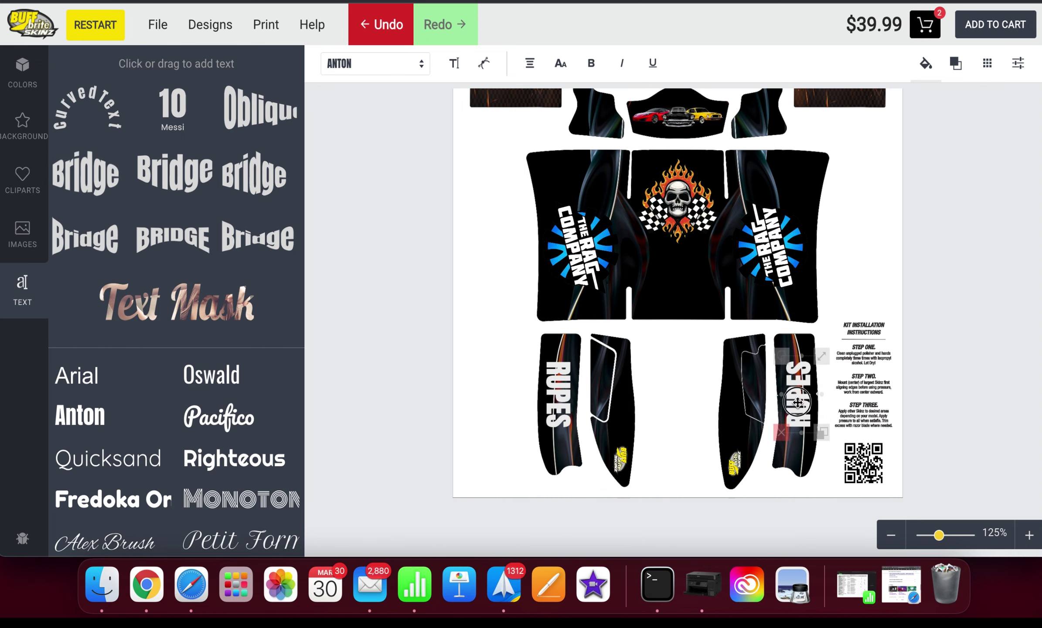
left_click(379, 308)
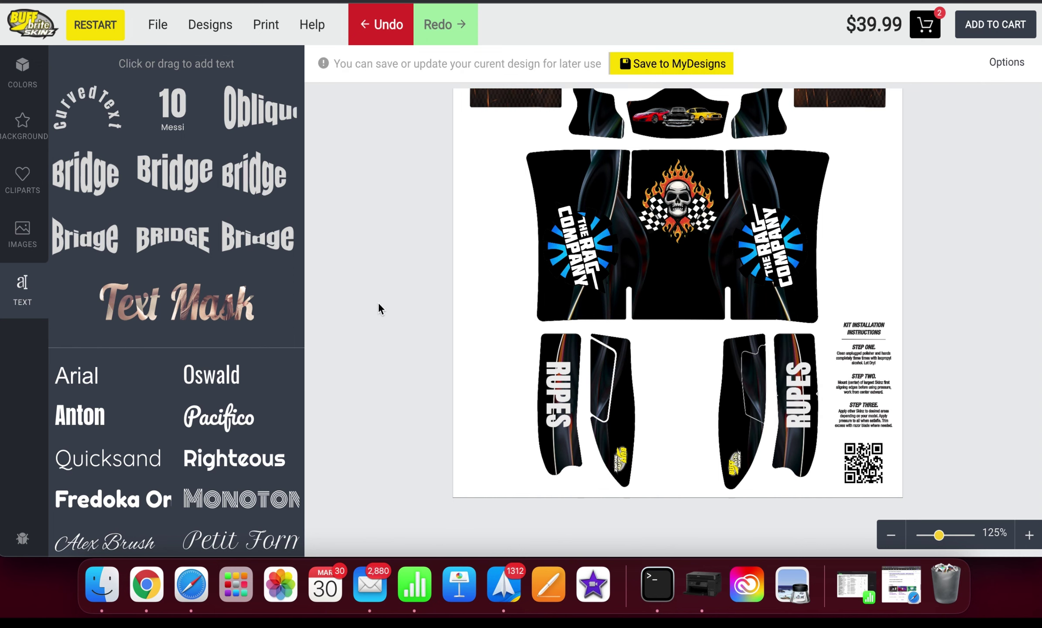
left_click(805, 403)
left_click_drag(938, 535, 975, 539)
left_click_drag(724, 388, 727, 490)
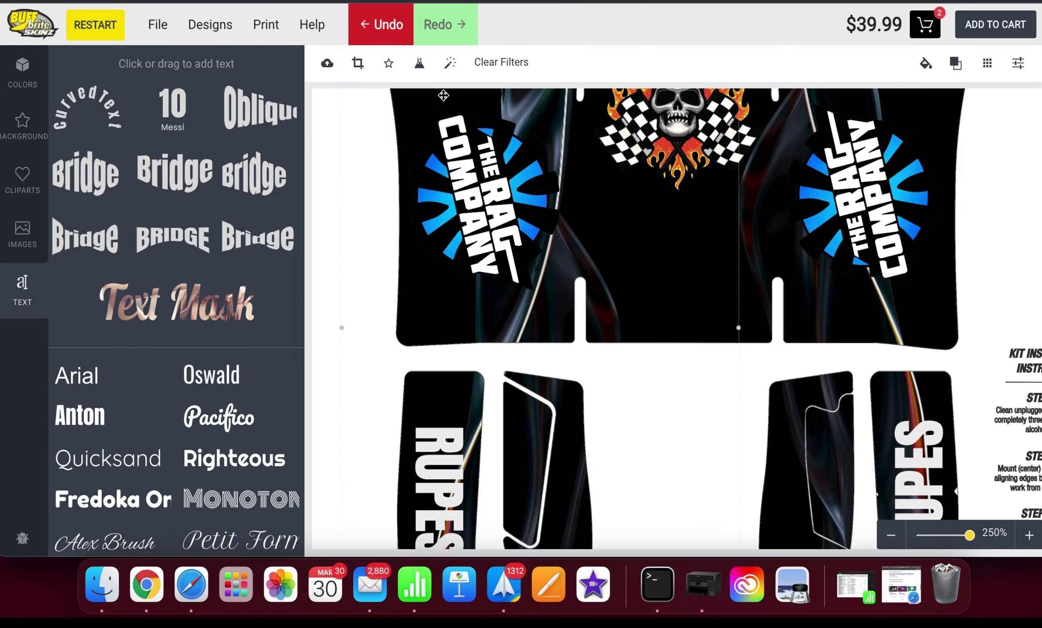
left_click(385, 25)
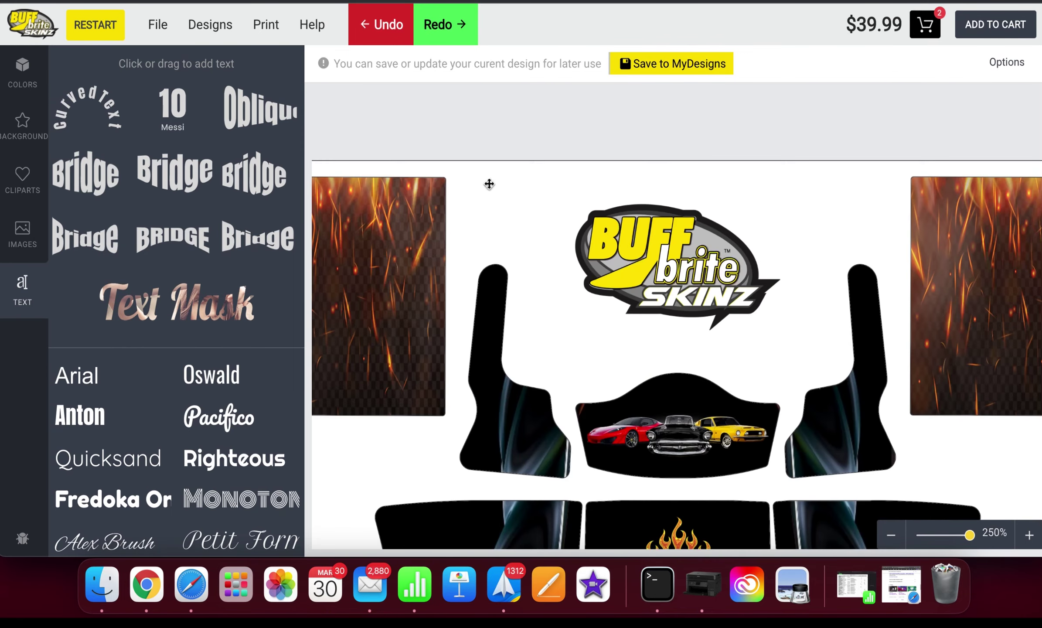
left_click(21, 171)
scroll(195, 377, "down", 15)
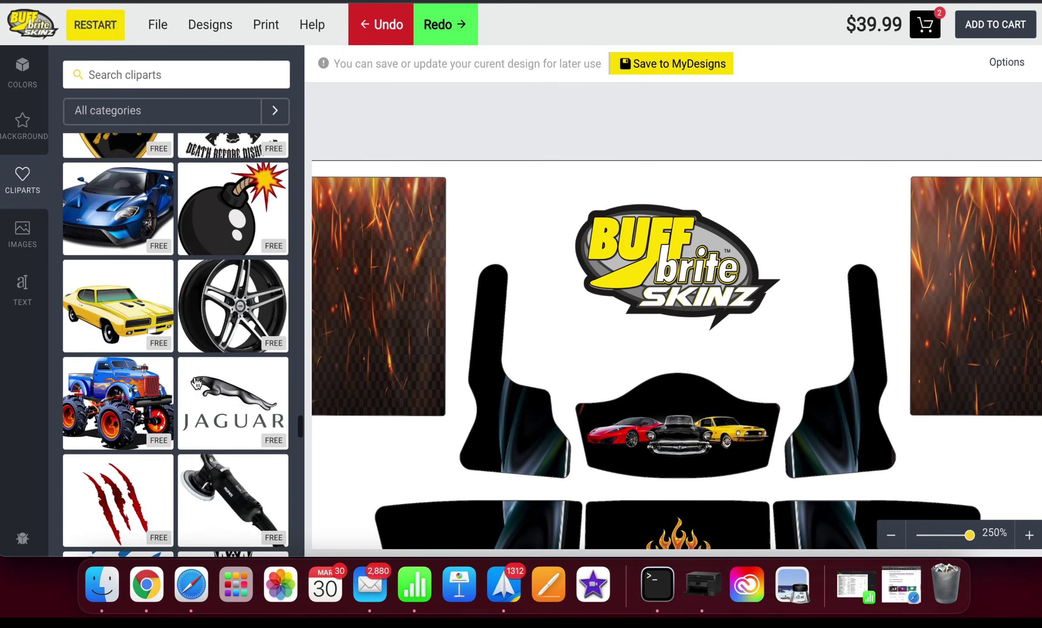
scroll(194, 376, "up", 10)
Insert the uploaded Flamethrower logo, shrink it and place one copy on each of the two rectangular flame-patterned pieces
left_click(38, 245)
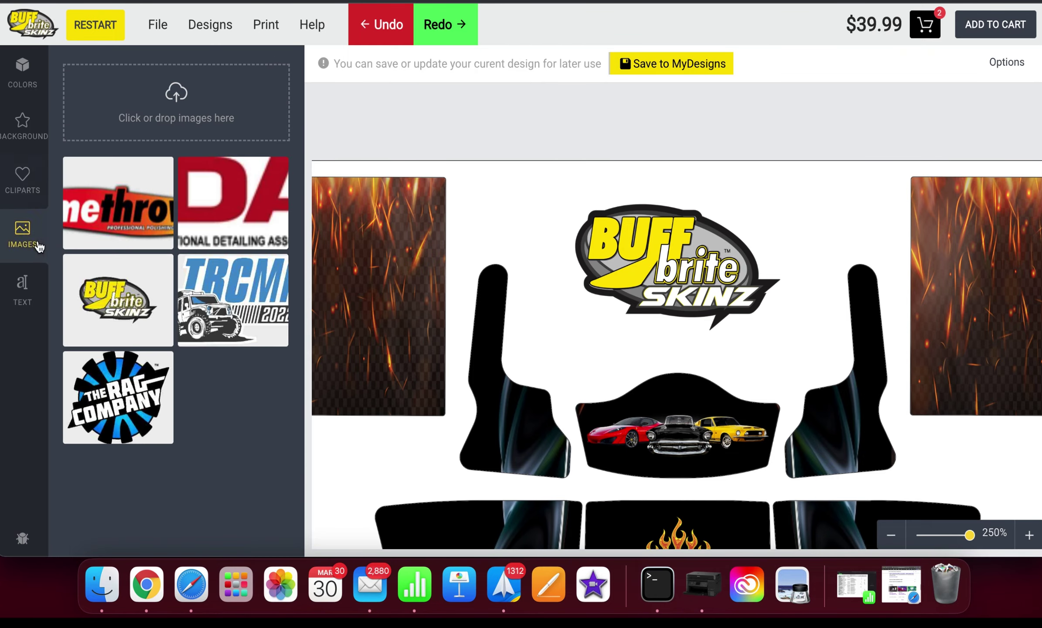
left_click(96, 215)
left_click_drag(969, 536, 938, 540)
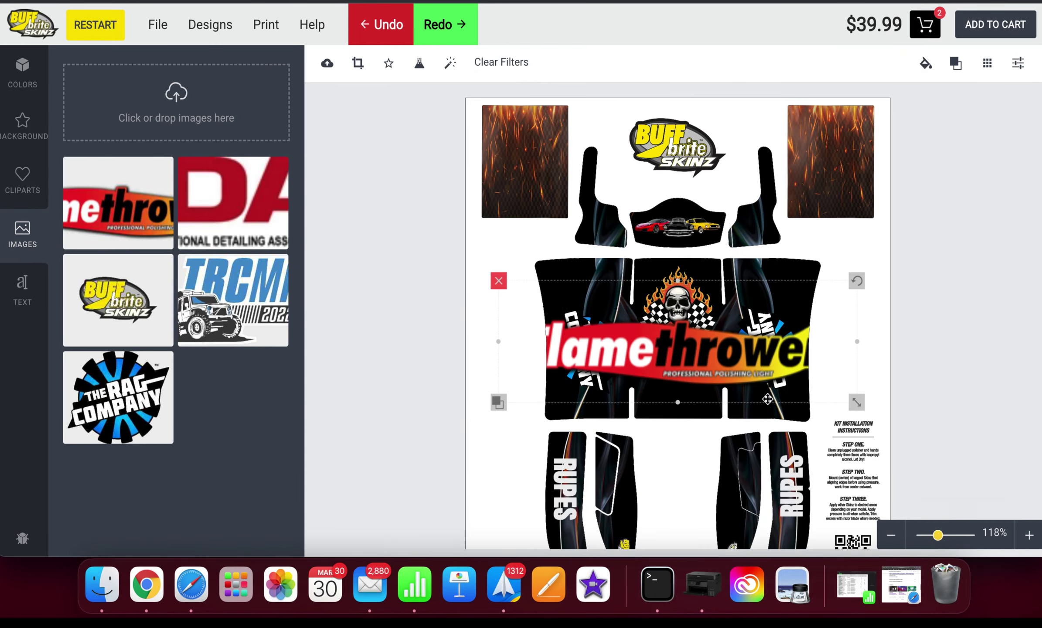
left_click_drag(851, 402, 834, 162)
left_click(491, 163)
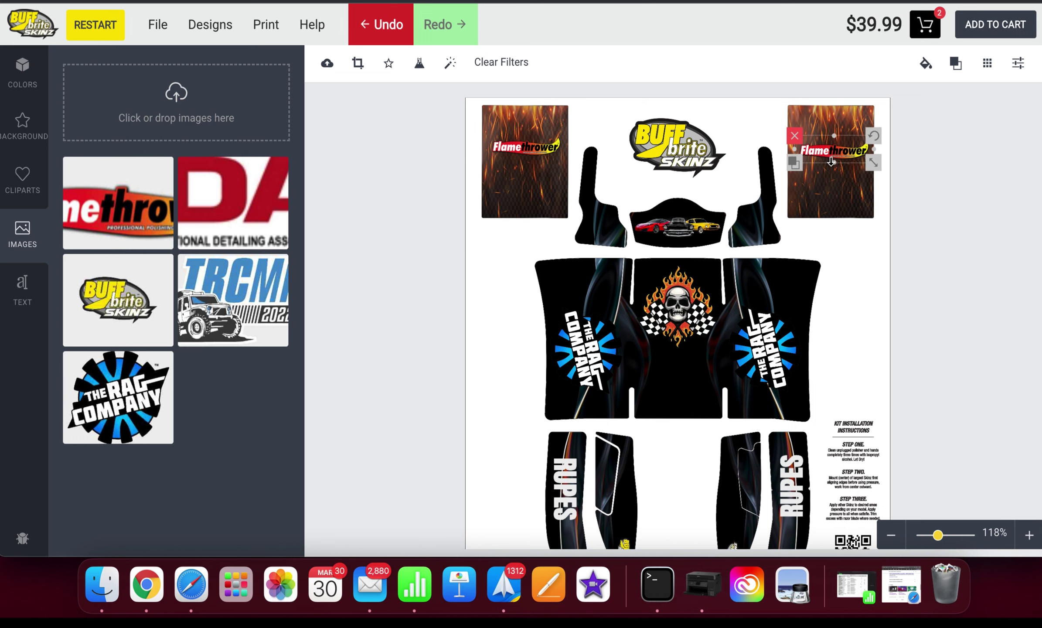
left_click(850, 276)
left_click(846, 158)
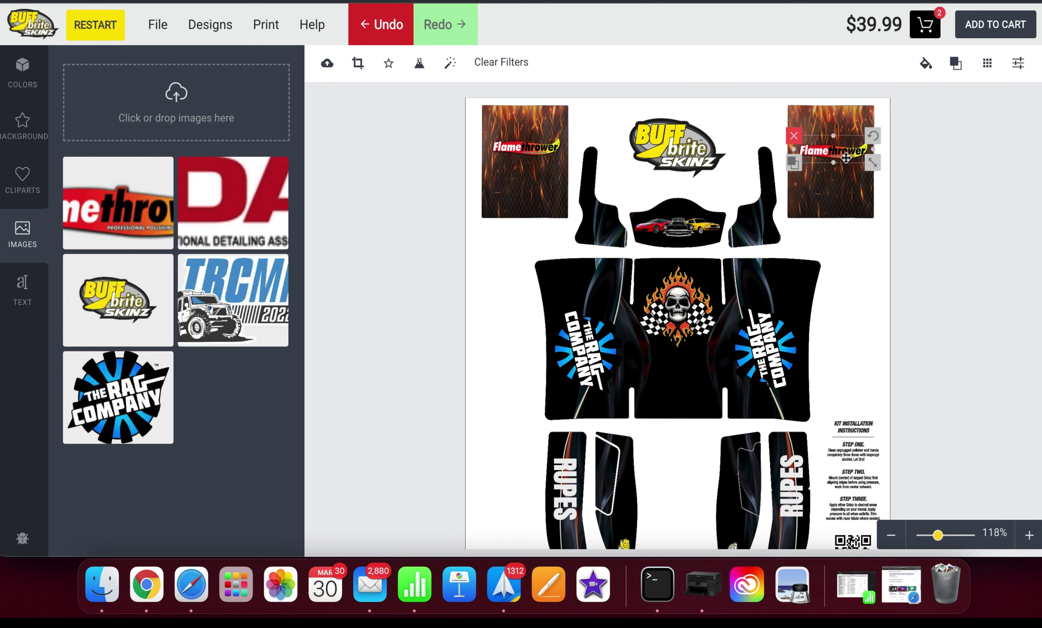
left_click(851, 293)
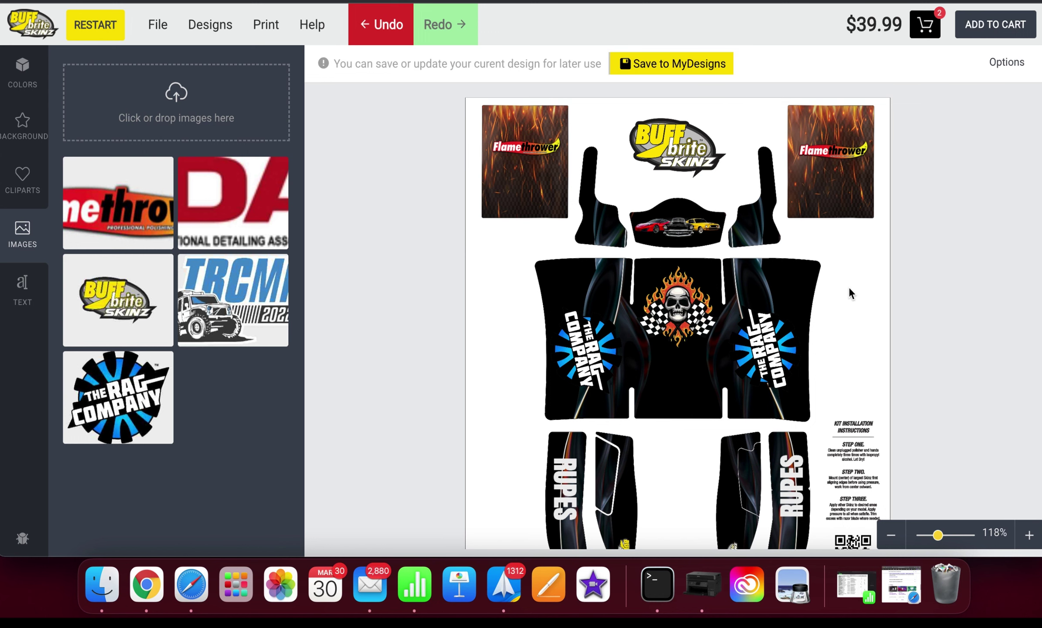
Add the finished skin design to the cart
left_click(995, 24)
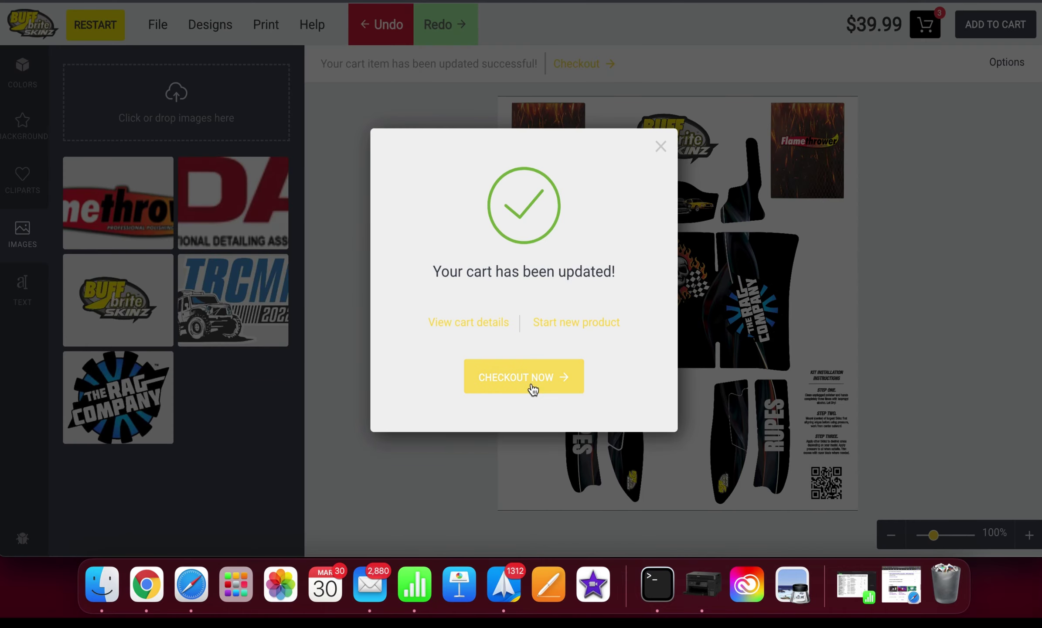
left_click(513, 383)
Examine the saved designs, the bug reporting form, the clipart library, the file commands and the design options
left_click(158, 25)
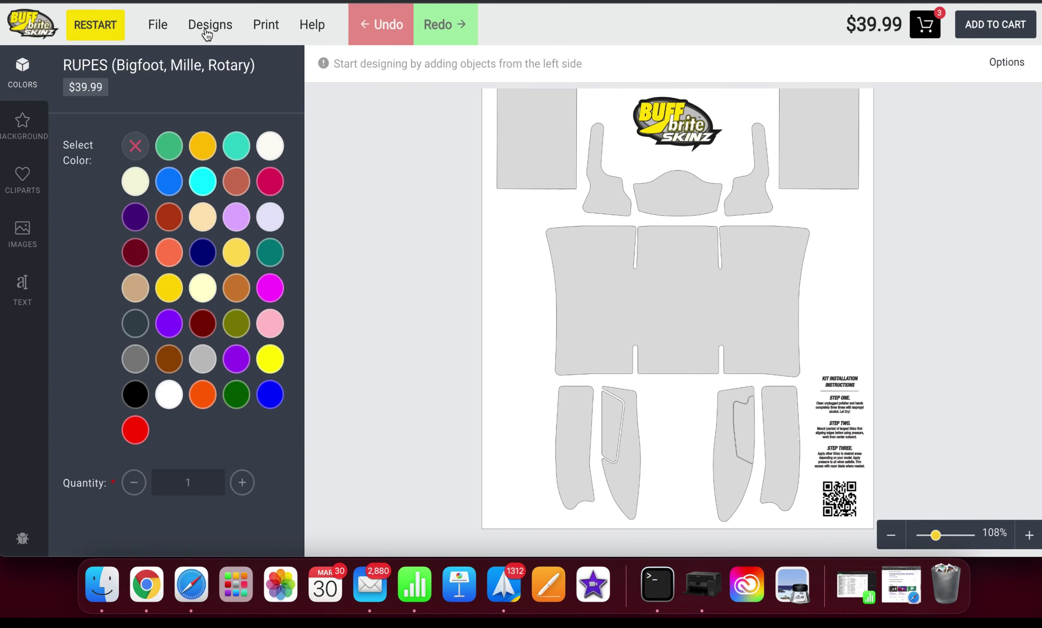
left_click(210, 24)
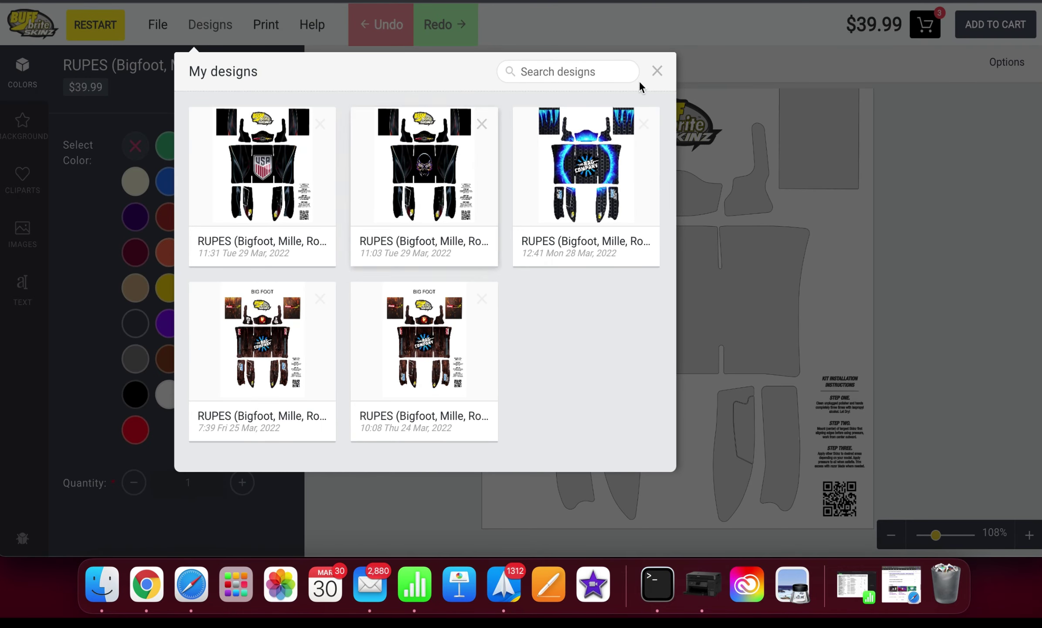
left_click(657, 71)
left_click(22, 539)
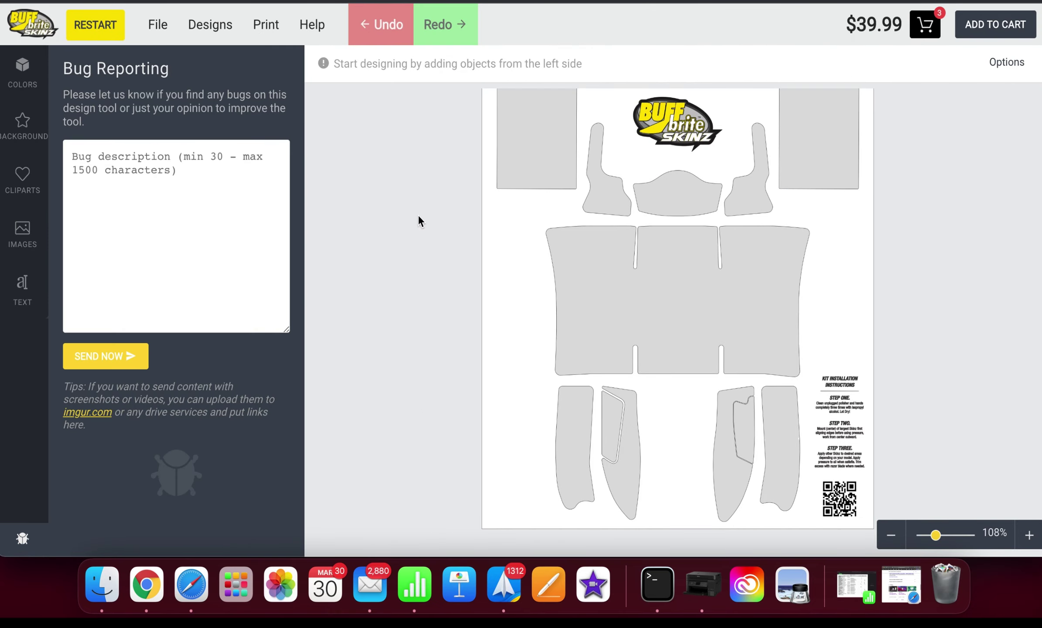
left_click(22, 179)
left_click(156, 26)
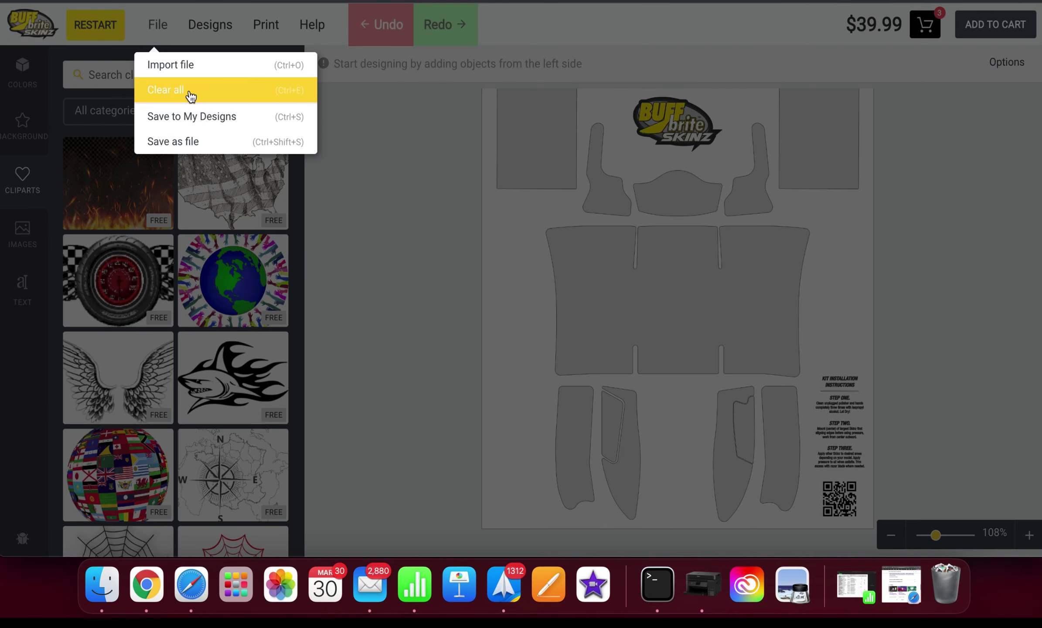
left_click(452, 154)
left_click(1010, 65)
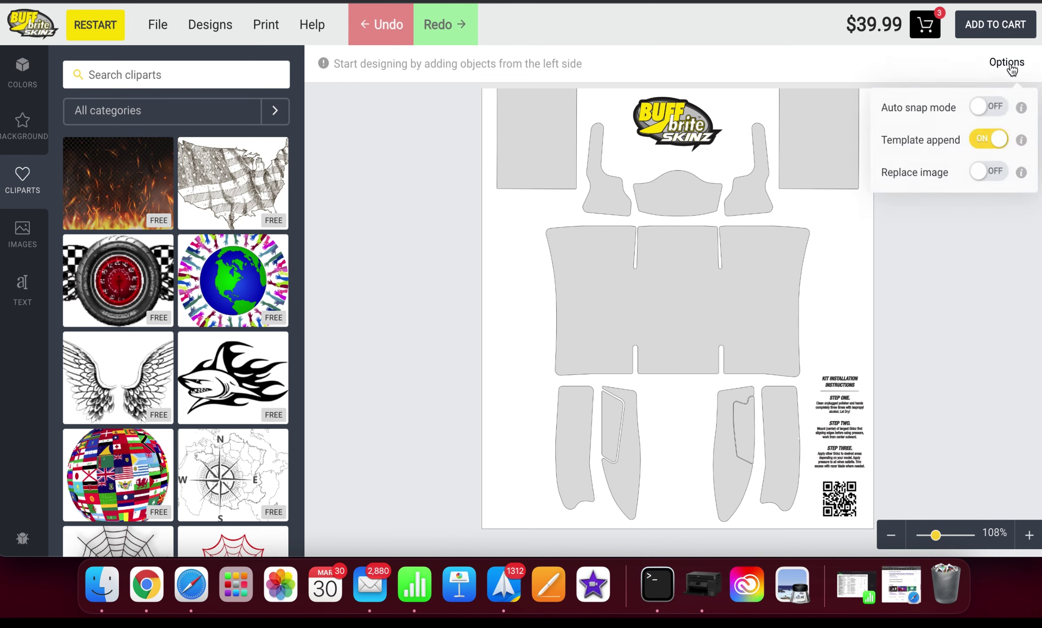
left_click(948, 241)
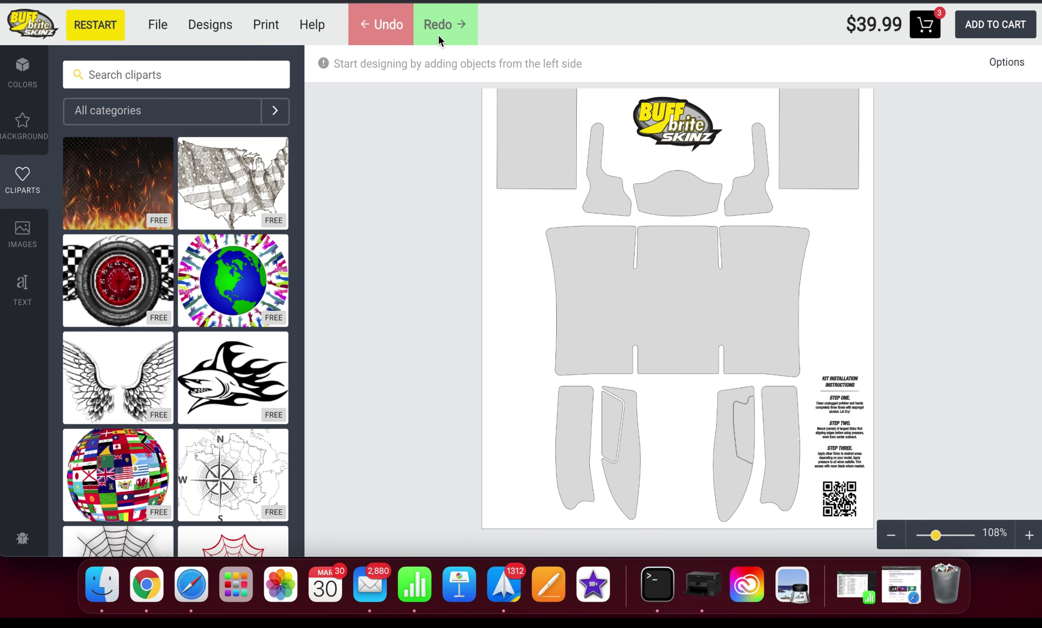